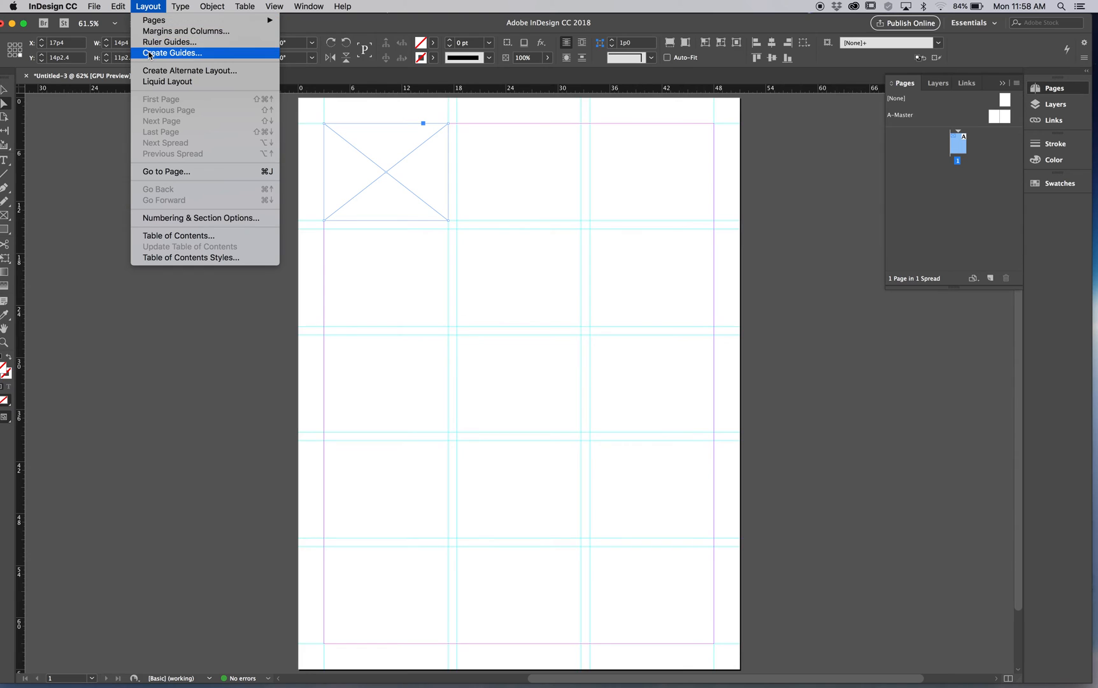
Set the document bleed to 0p9 on the top, bottom, inside and outside edges
click(145, 5)
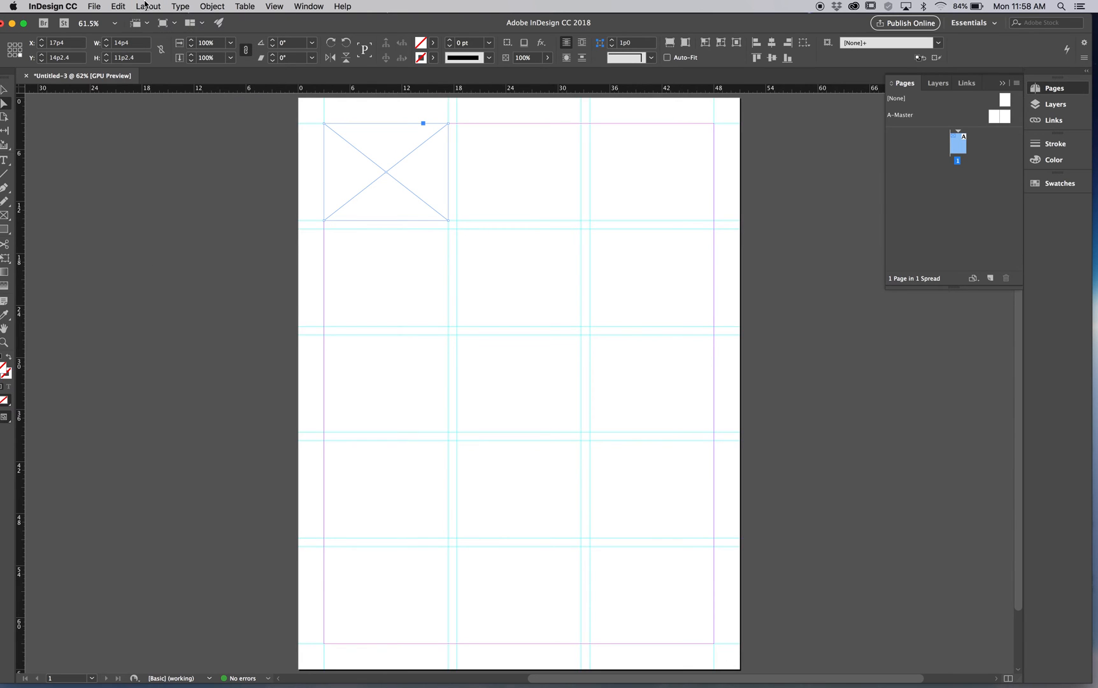
click(92, 6)
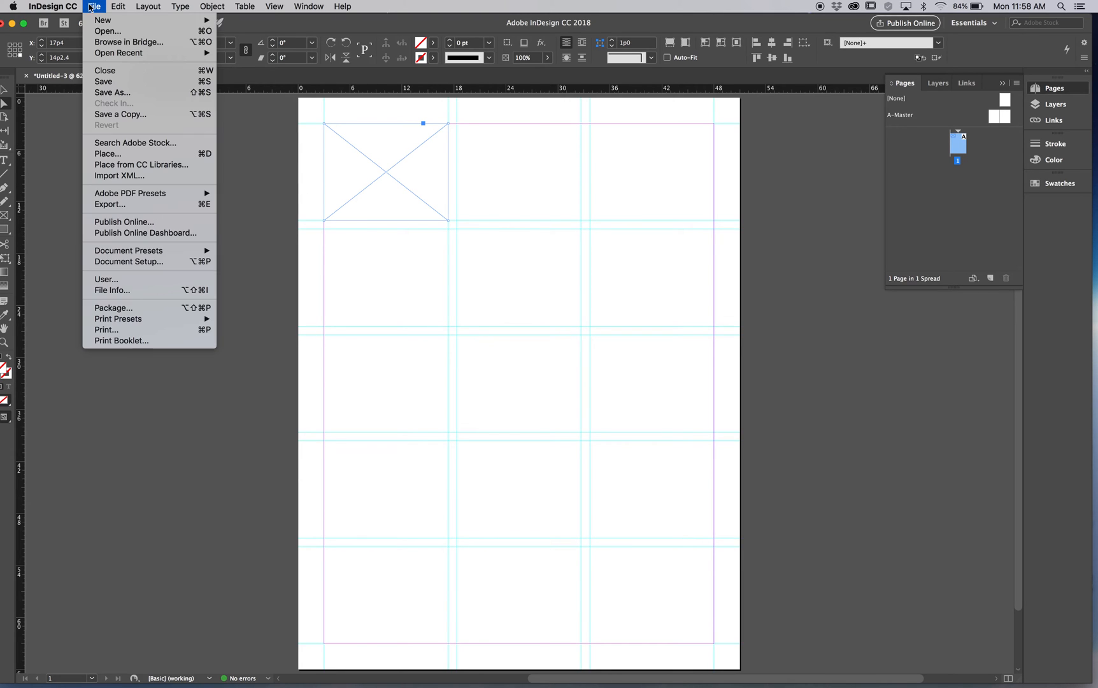
click(117, 262)
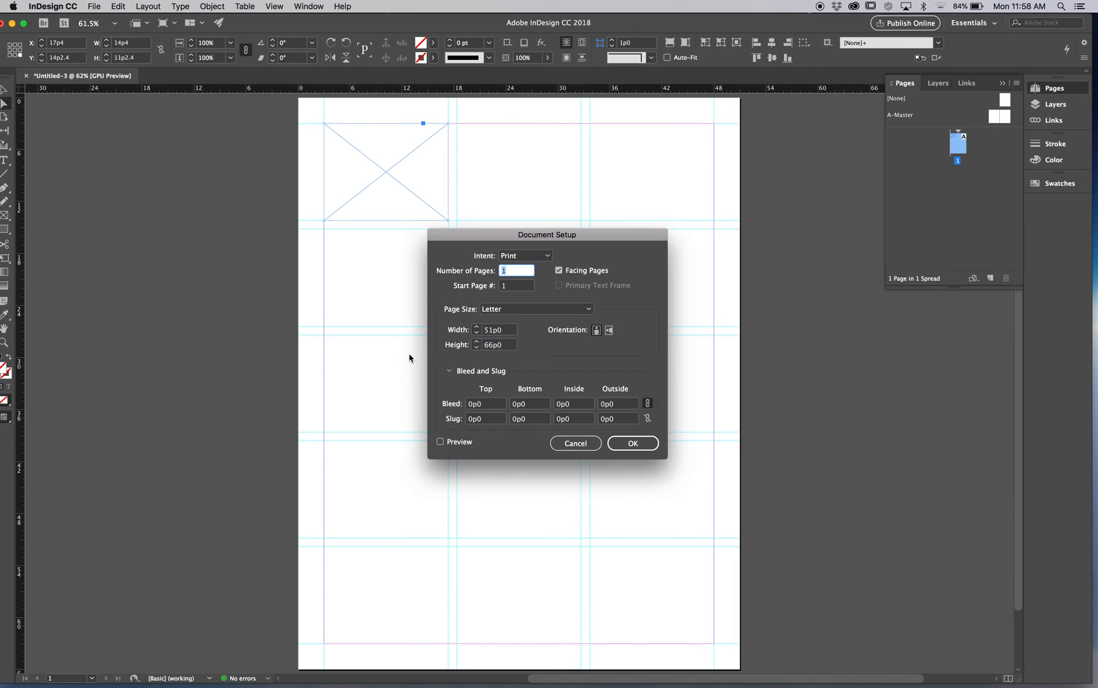
click(481, 404)
key(BackSpace)
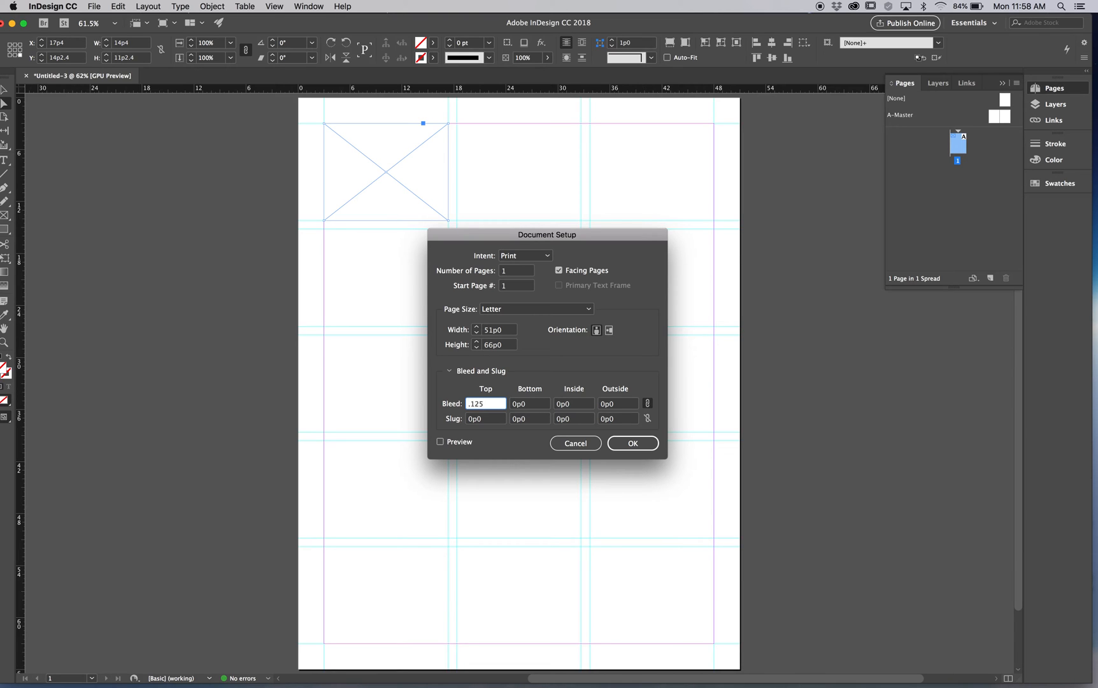
click(618, 404)
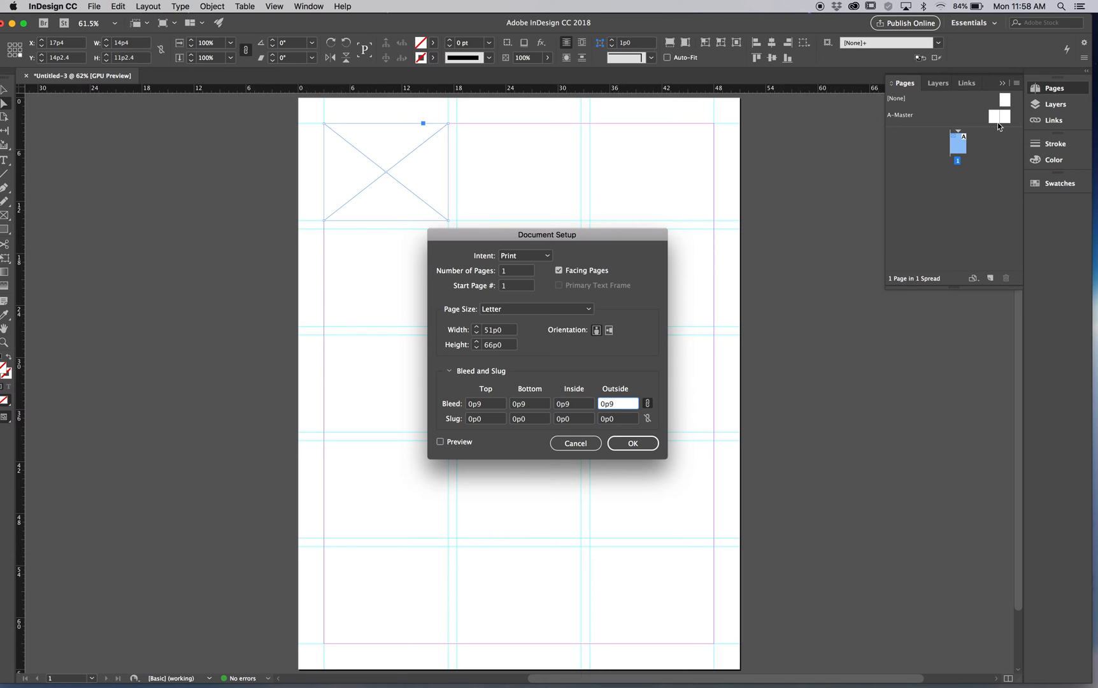
click(633, 444)
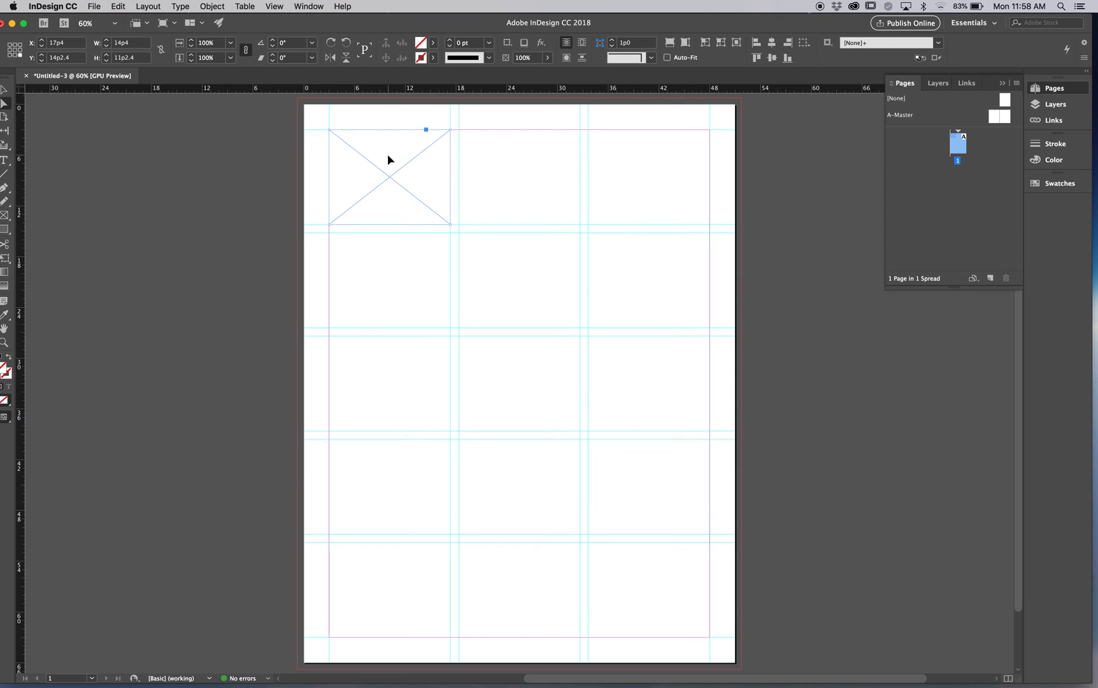
Delete the existing graphics frame and draw a new rectangle frame filling the first grid cell, about 14p4 by 11p2.4
key(Delete)
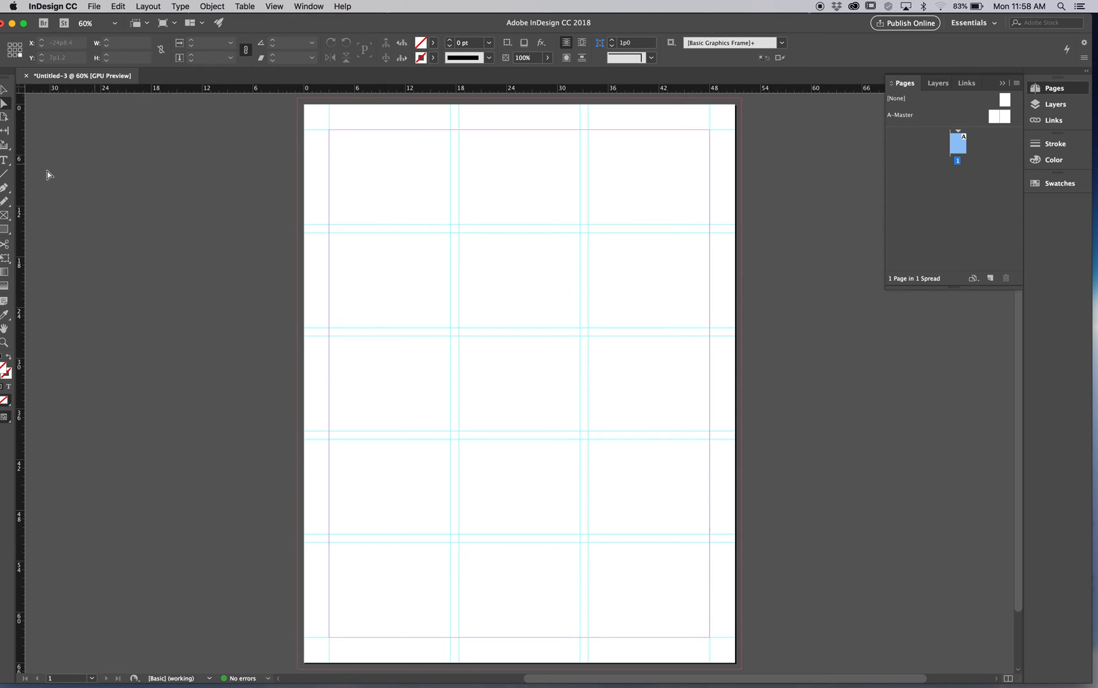
click(4, 217)
drag(329, 129, 452, 225)
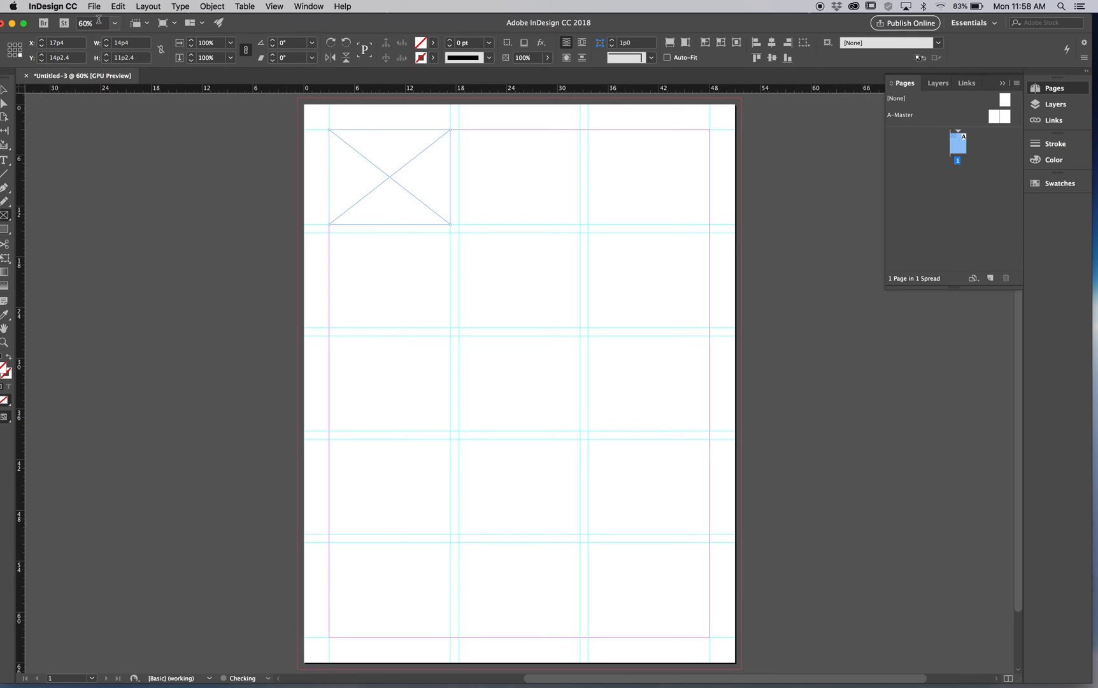
Search for "Modes" and place Modes.psd into the new frame
click(97, 7)
click(108, 154)
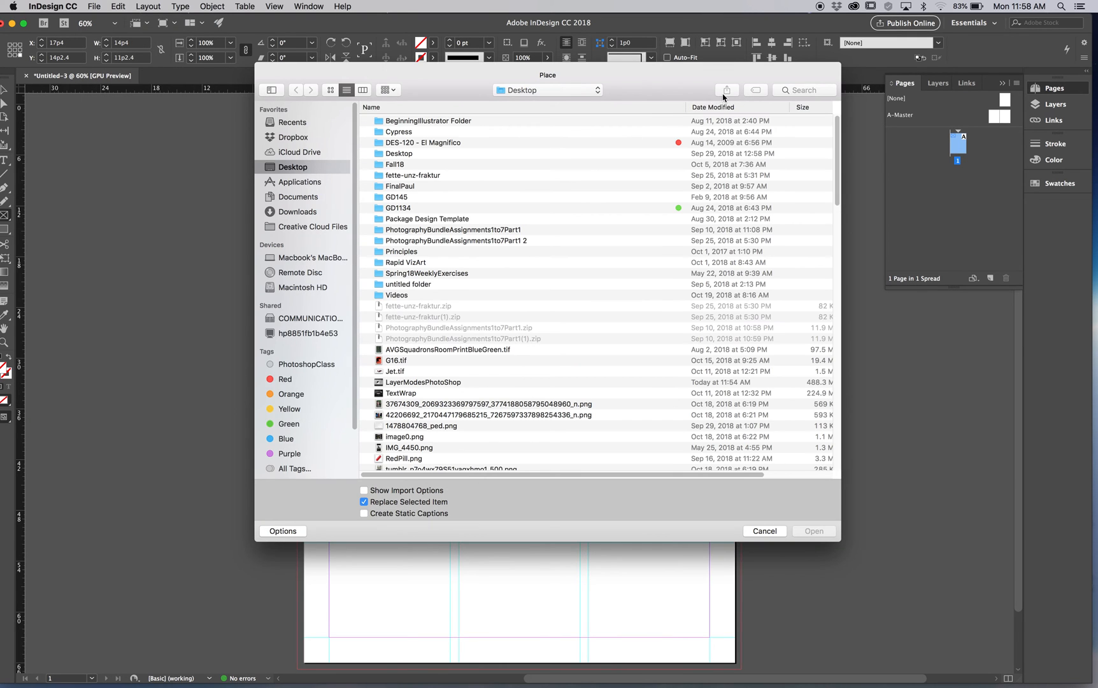
click(788, 89)
text(Modes)
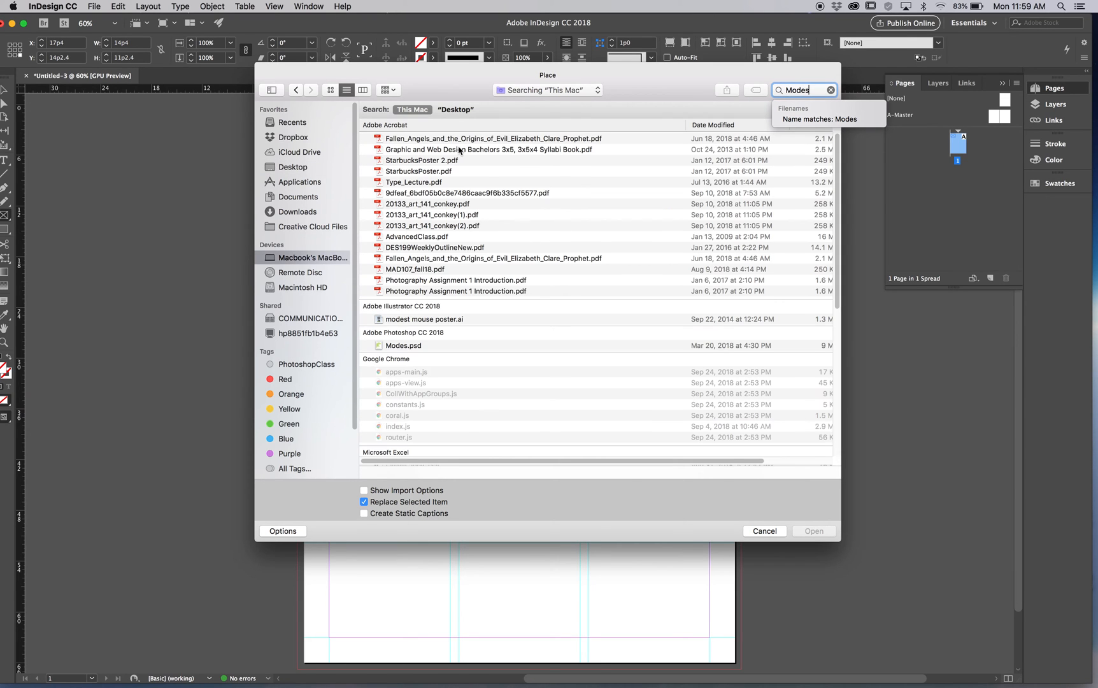
click(413, 346)
click(810, 532)
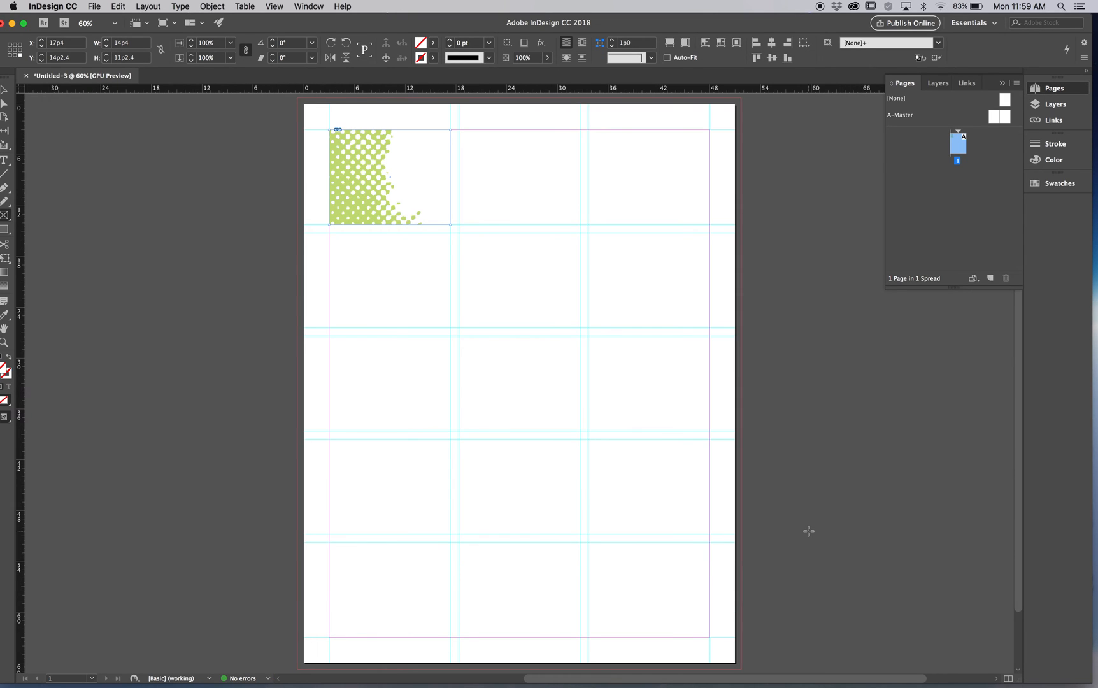
Fit the placed image proportionally inside its frame
click(706, 43)
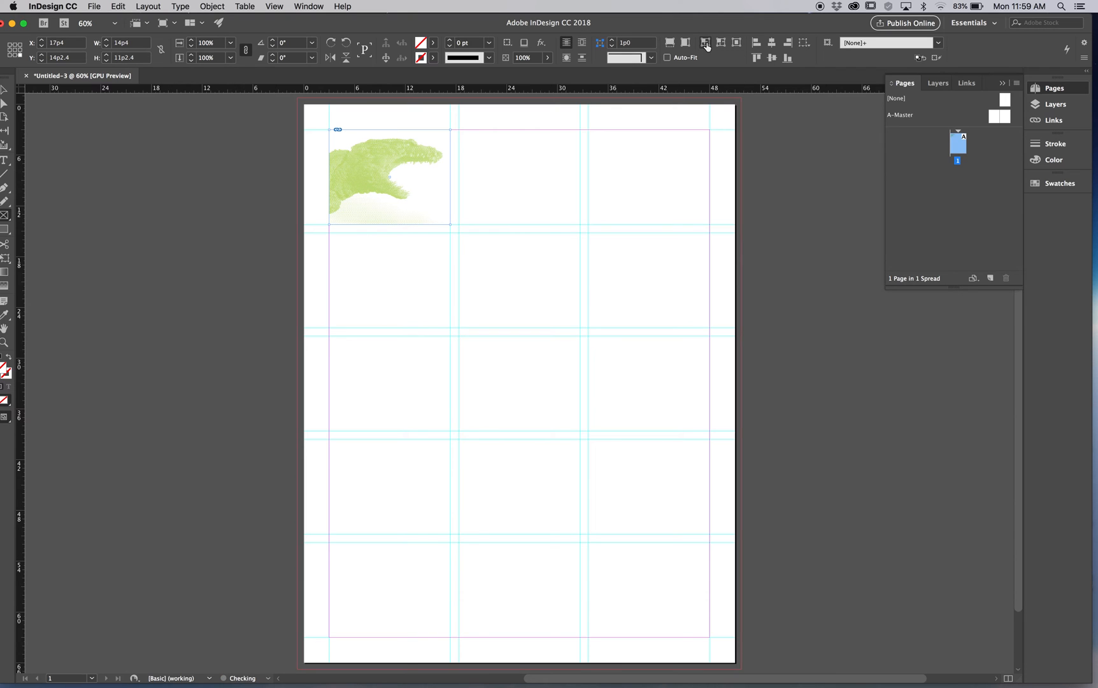
key(super+z)
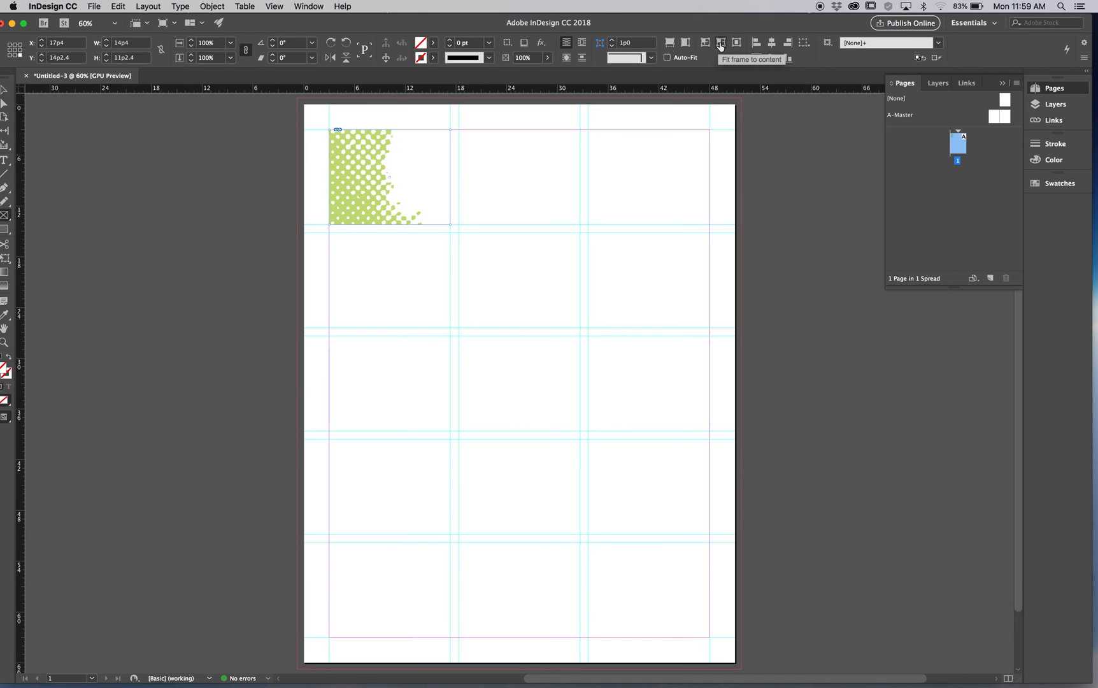
click(683, 46)
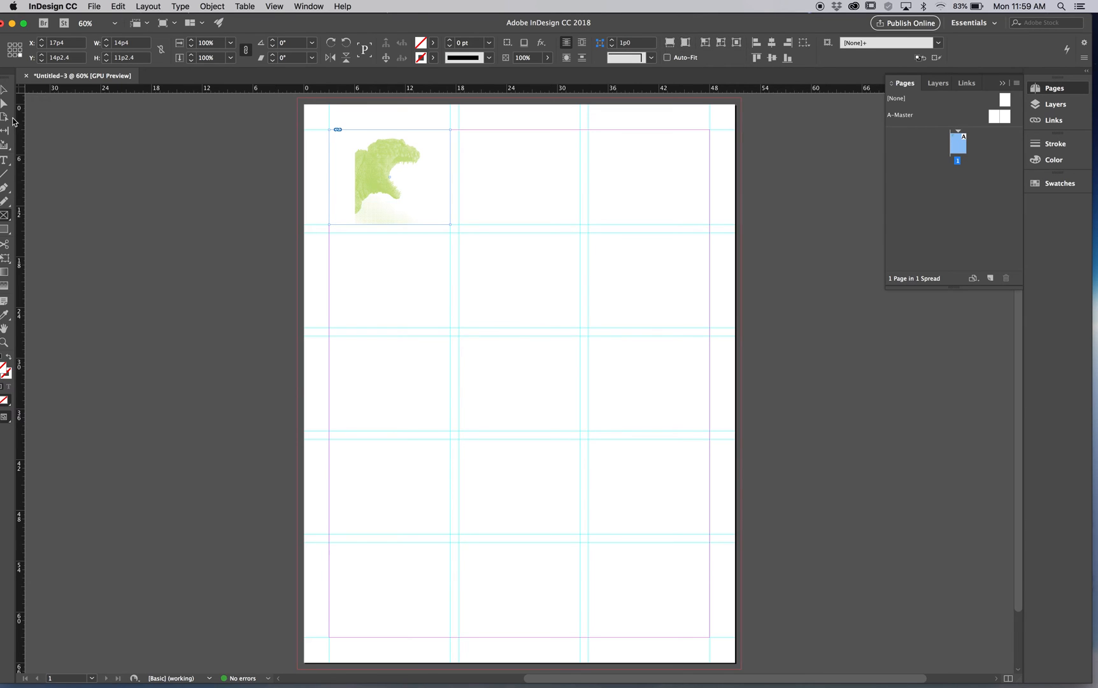
Resize the image content inside the frame to about 11p11 by 15p9 and align it with the frame's left edge
click(266, 180)
click(356, 181)
drag(354, 223, 324, 243)
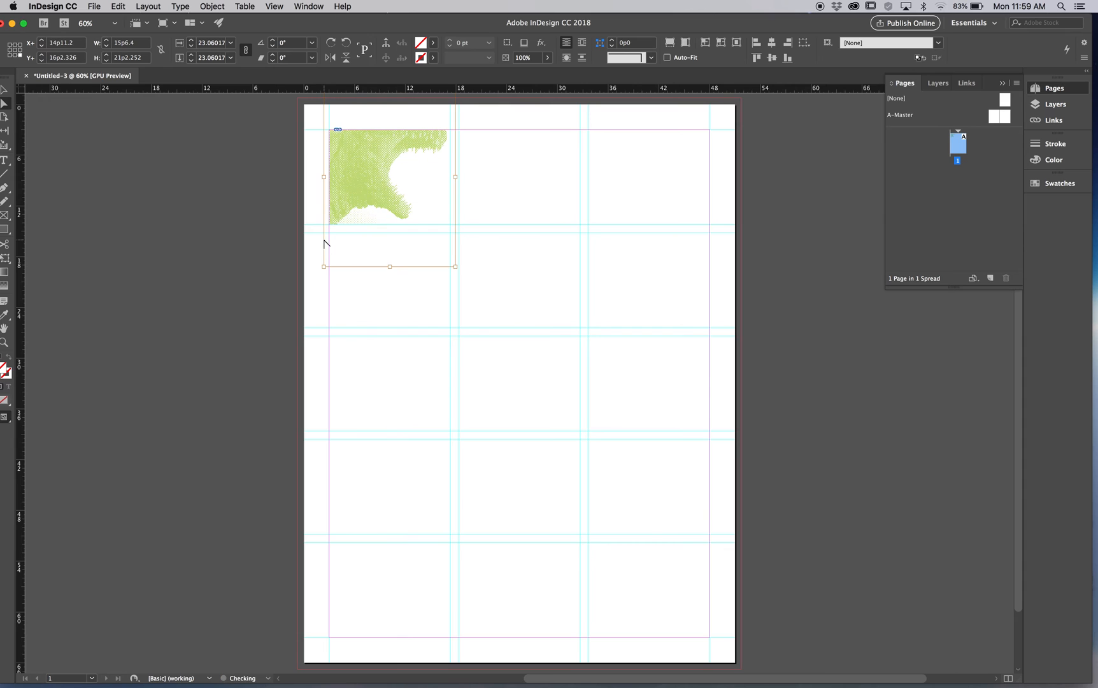
drag(389, 177, 384, 208)
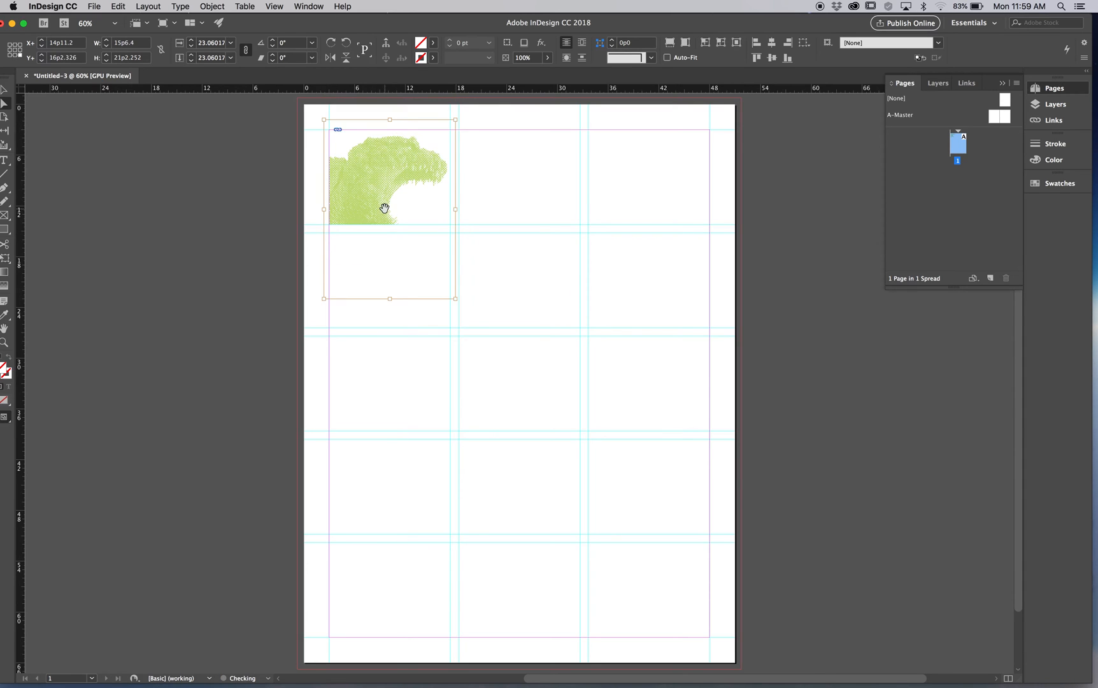
drag(456, 298, 425, 252)
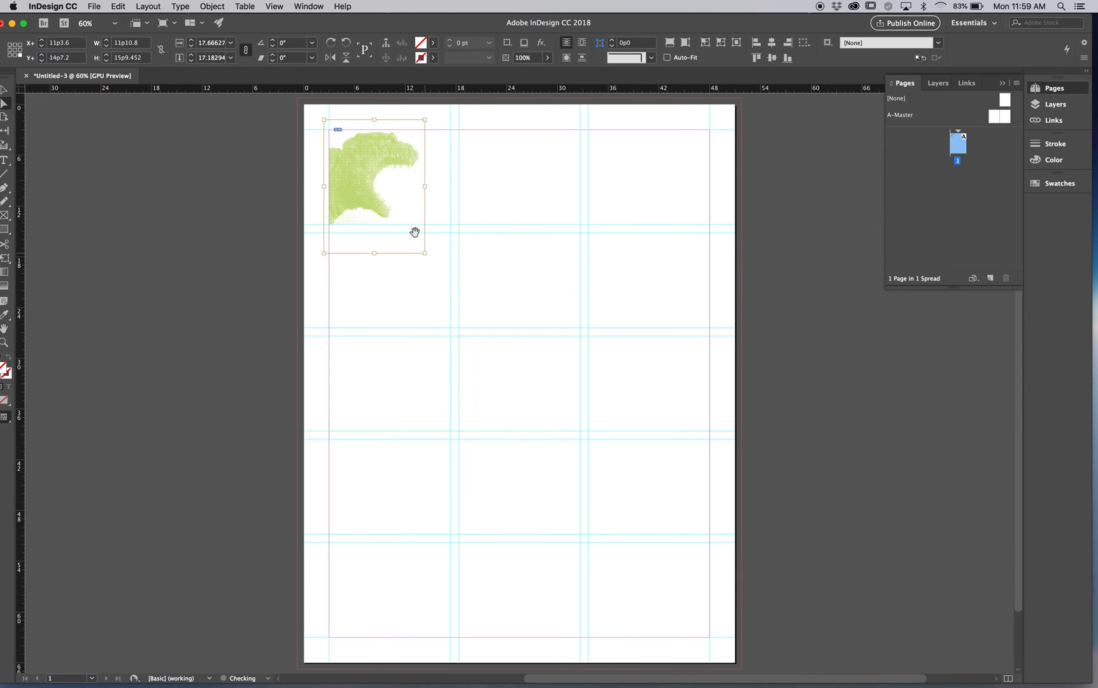
drag(399, 213, 403, 215)
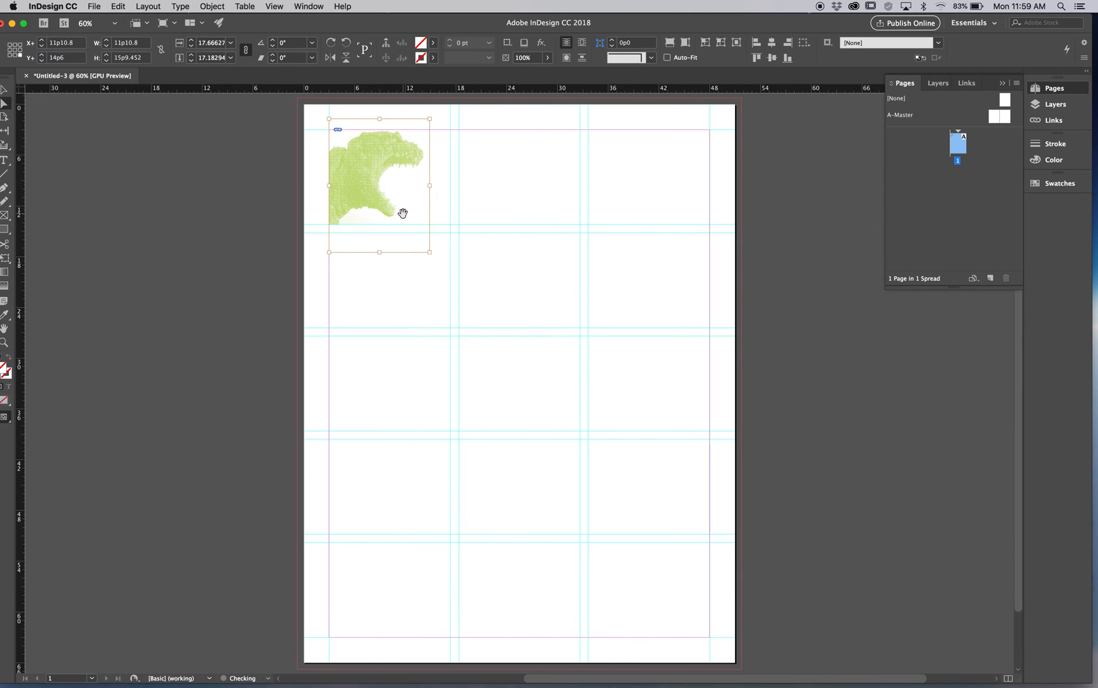
click(472, 277)
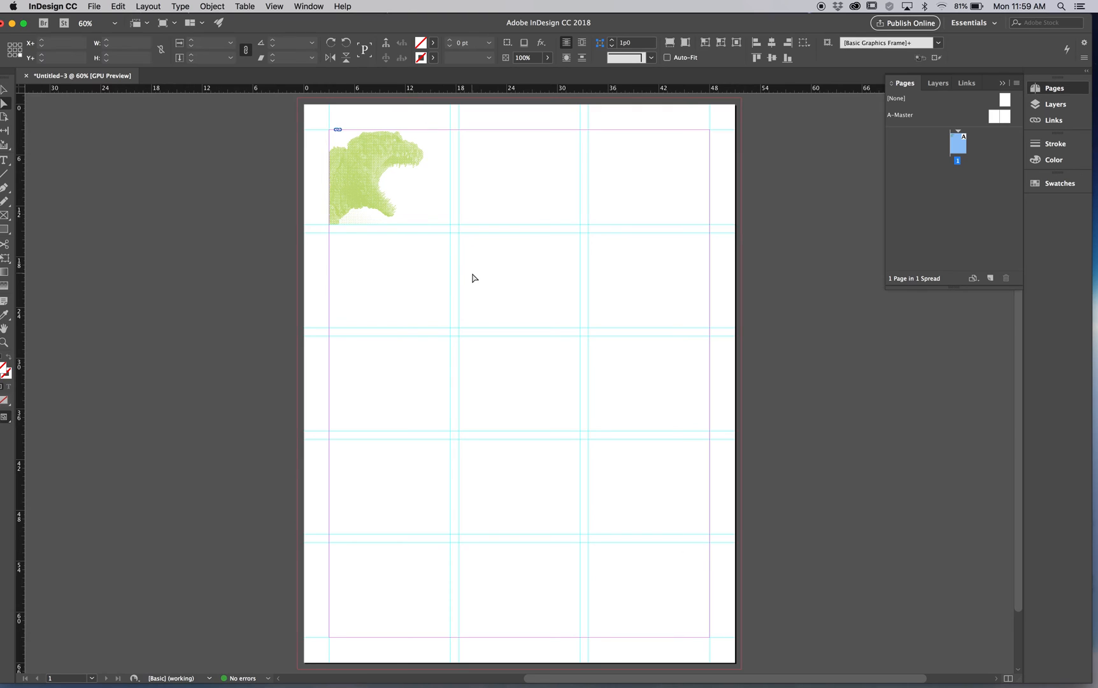
Enlarge the image content to the full frame width, about 14p4 wide by 16p6 high
click(397, 160)
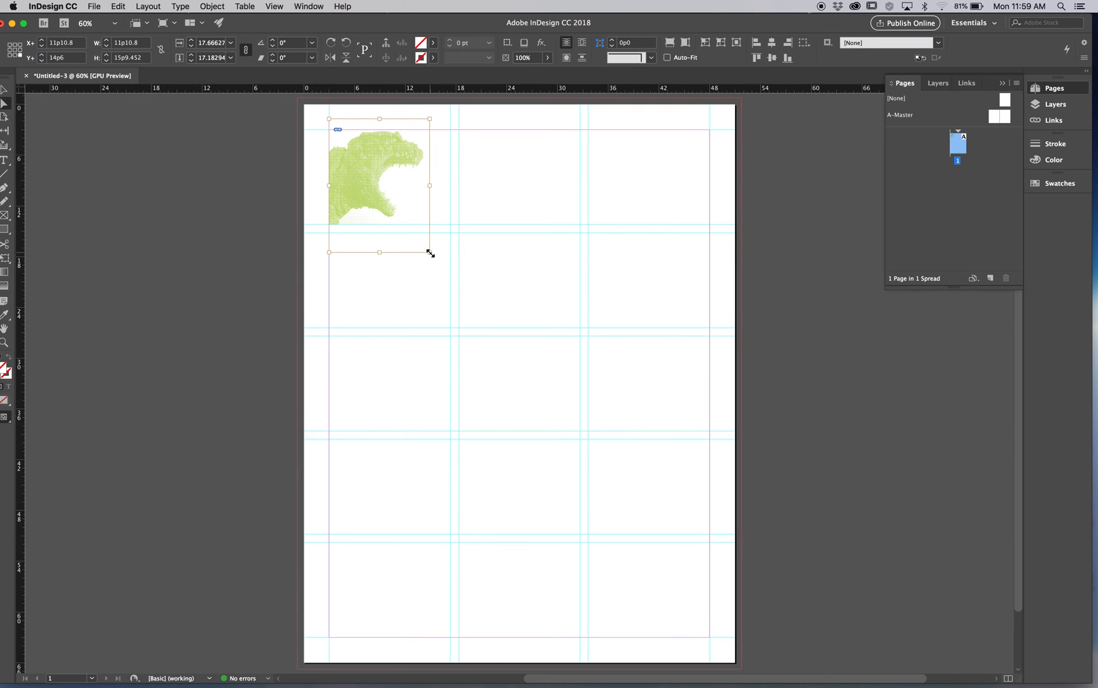
drag(430, 253, 458, 275)
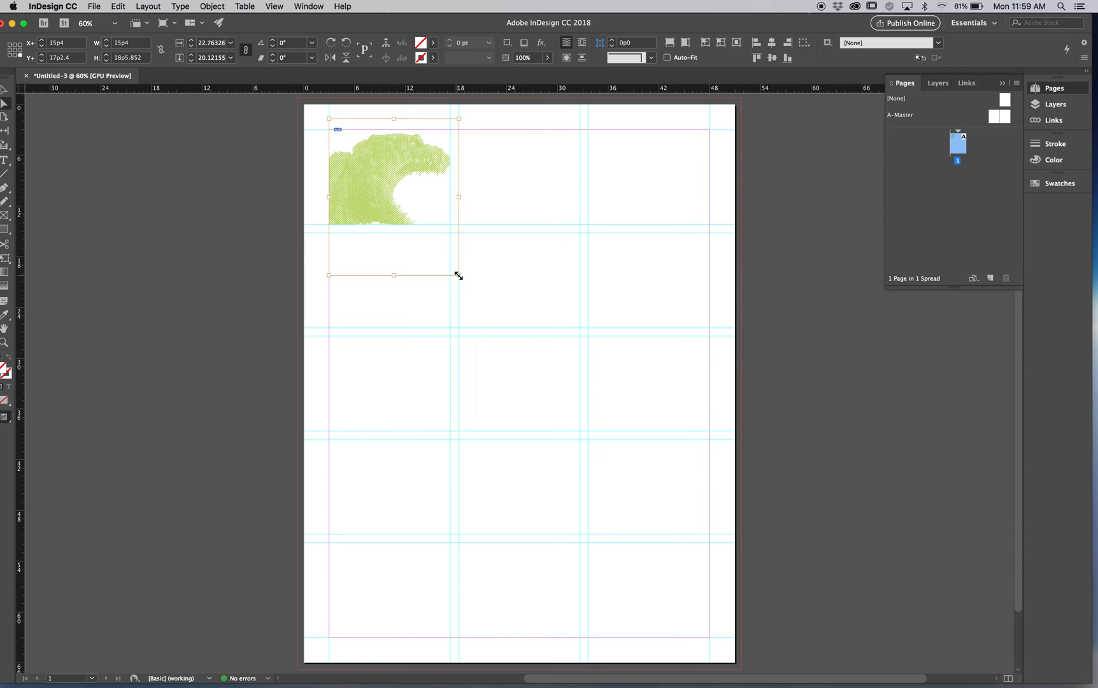
click(392, 312)
click(417, 186)
drag(460, 274, 449, 258)
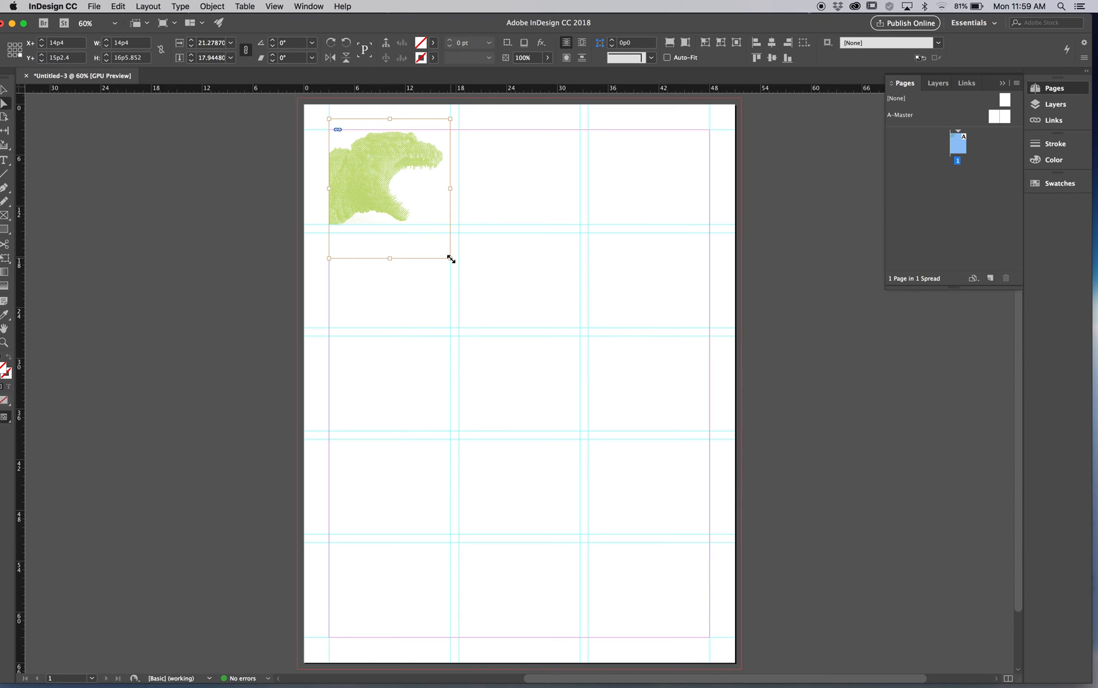
click(314, 194)
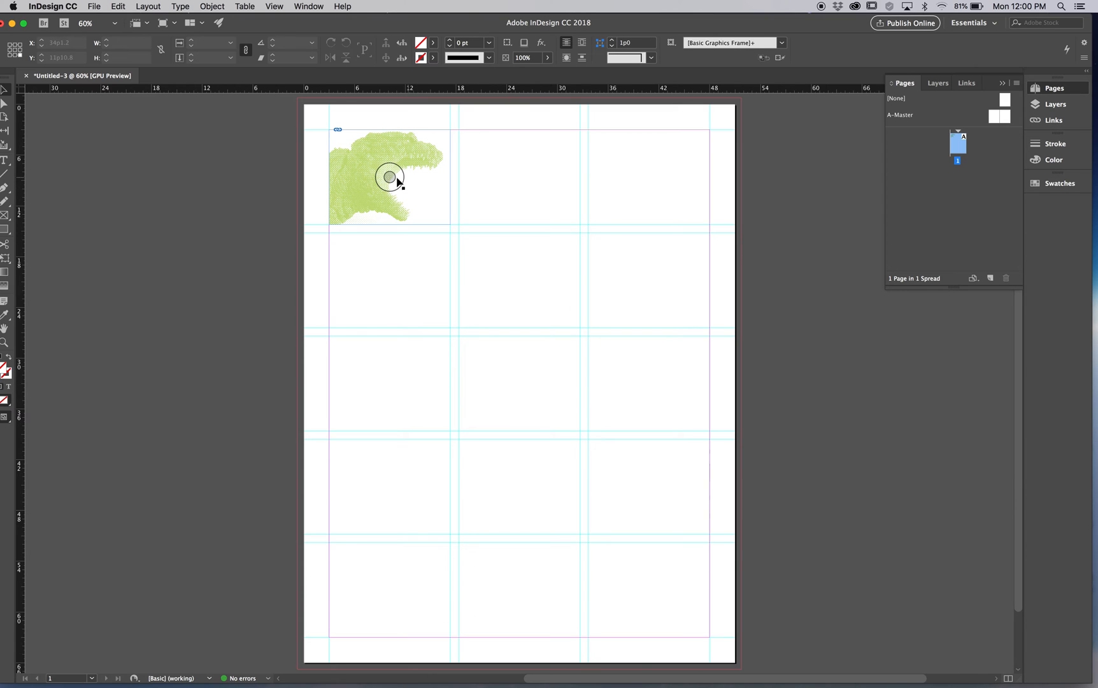
click(423, 168)
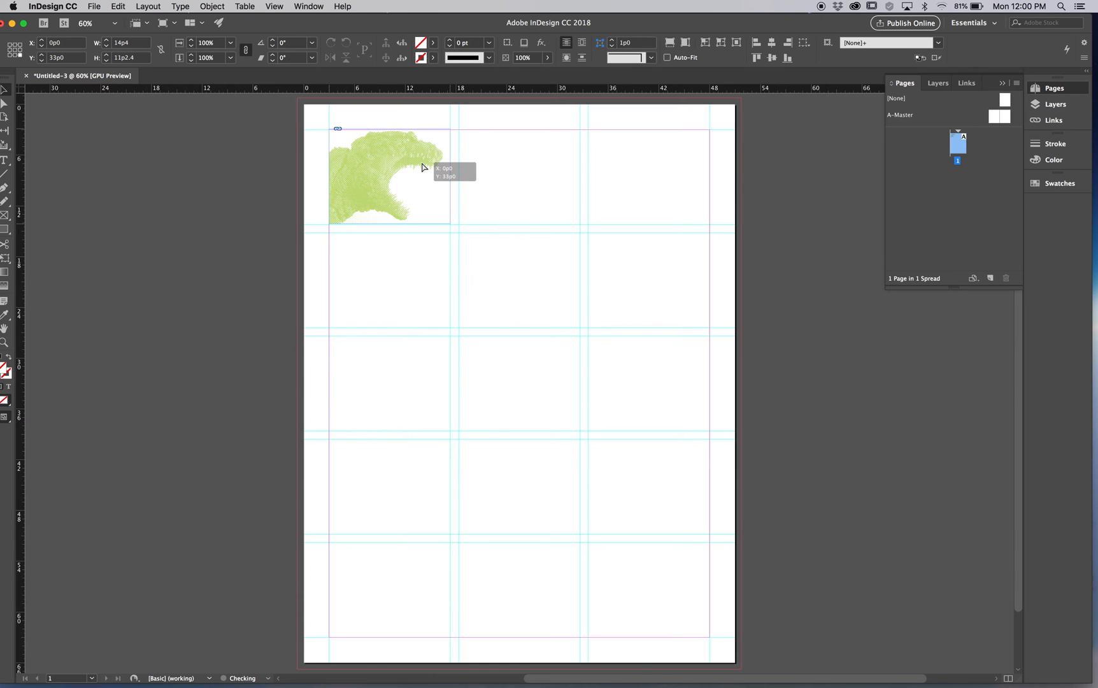
drag(422, 167, 518, 254)
key(super+z)
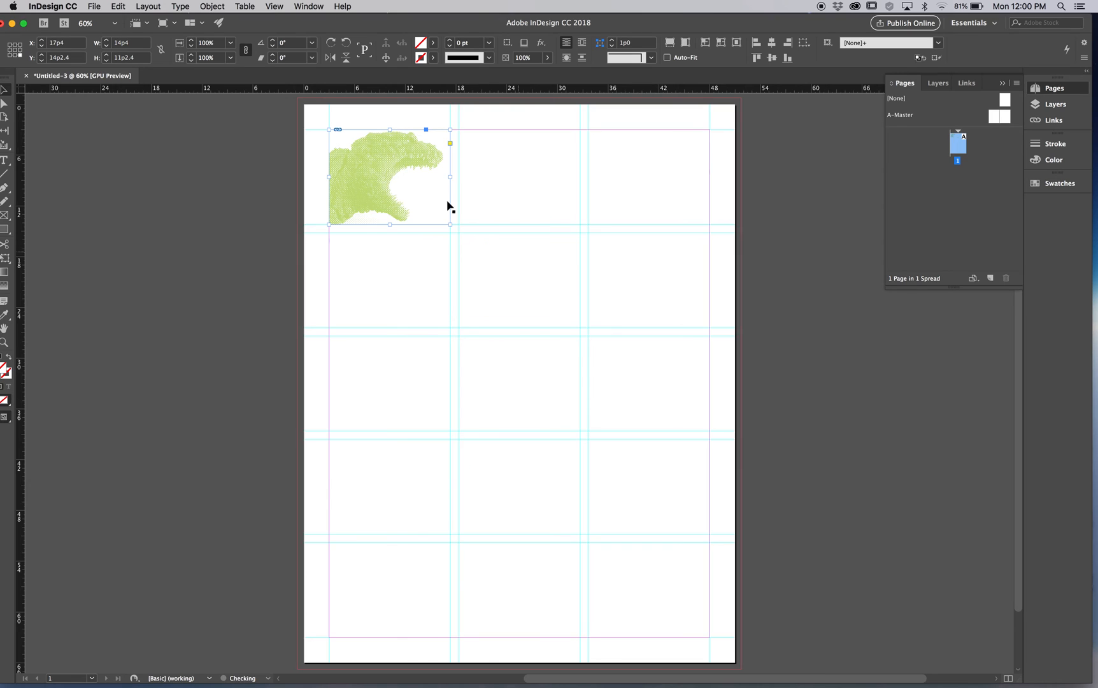
drag(380, 168, 393, 178)
key(super+z)
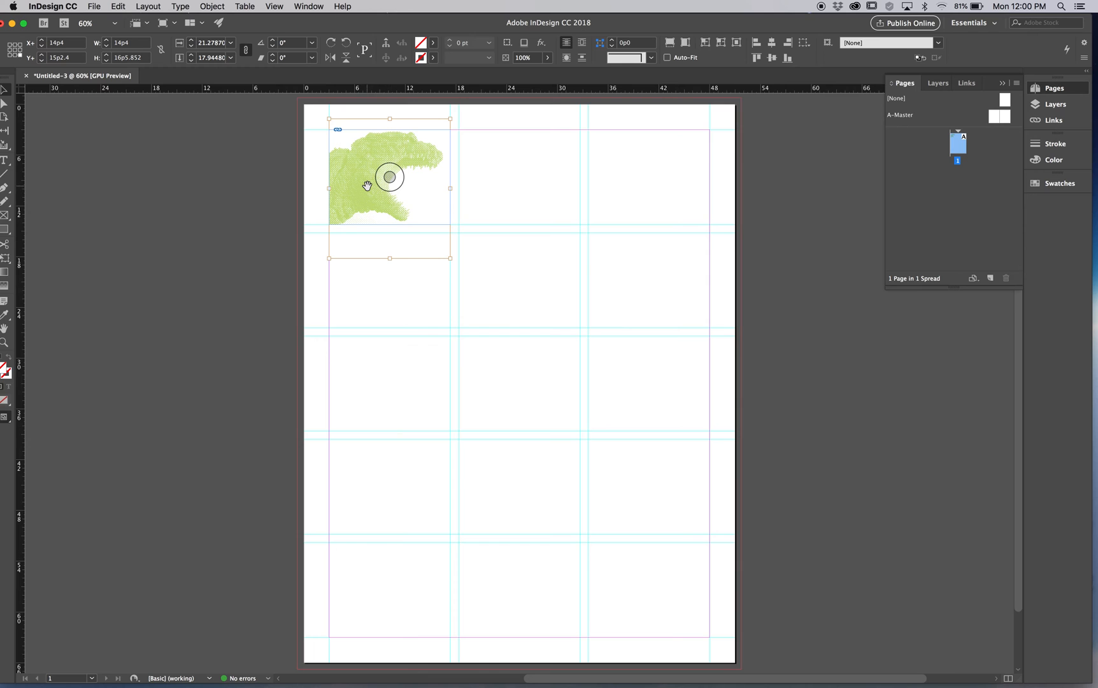
Duplicate the image frame into the middle cell of the grid's second row
click(368, 226)
drag(374, 197, 500, 299)
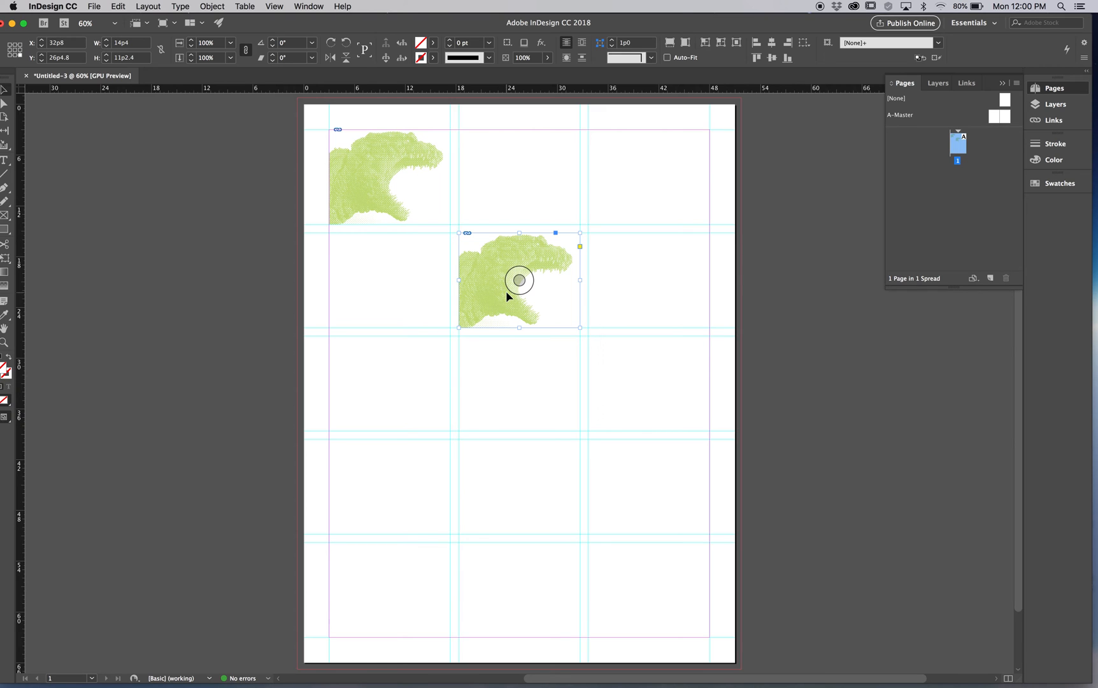
Hide the Lighten Mode, Linear Light and Linear Burn layers of the duplicated image, leaving only the Image layer shown, with preview on
right_click(506, 293)
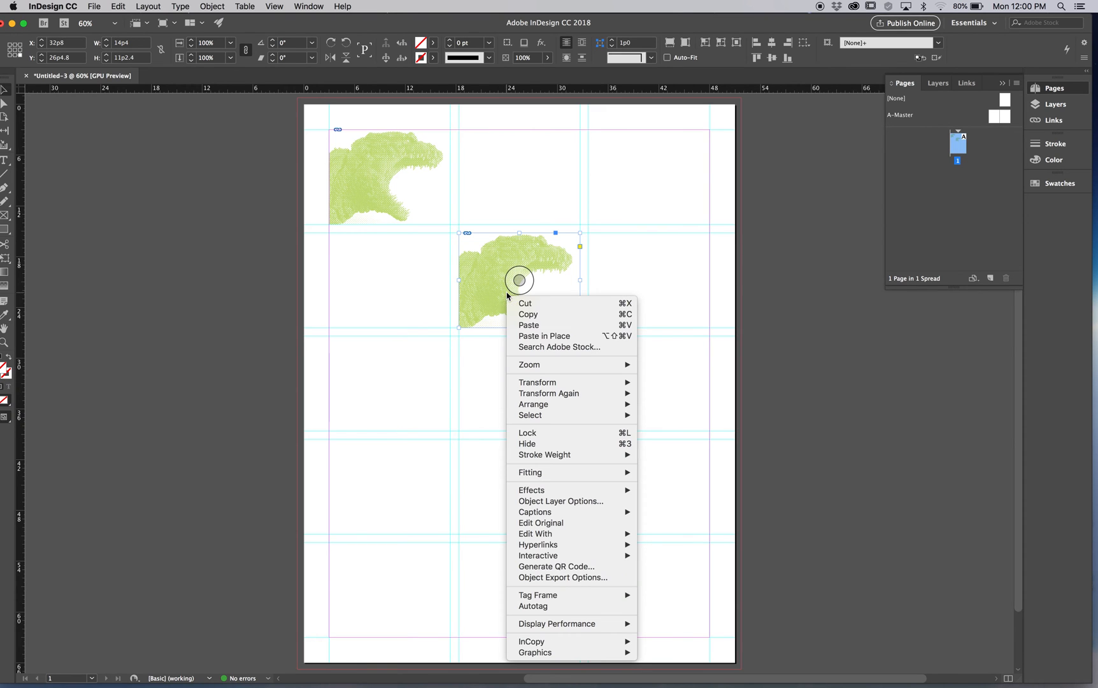
click(550, 502)
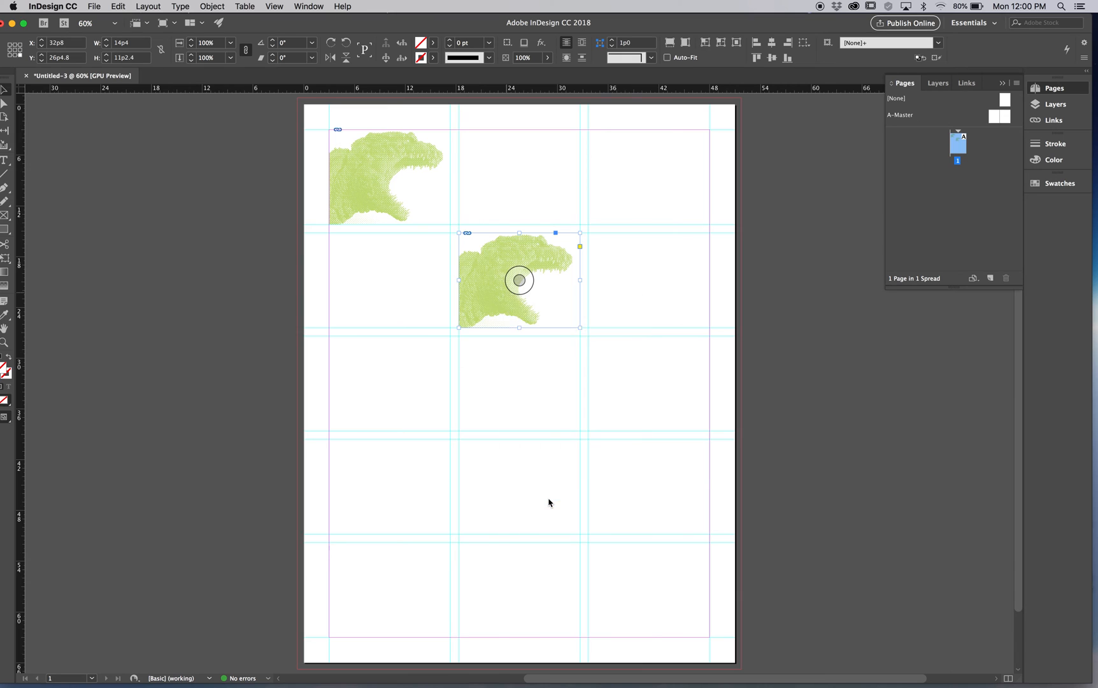
drag(592, 251, 850, 252)
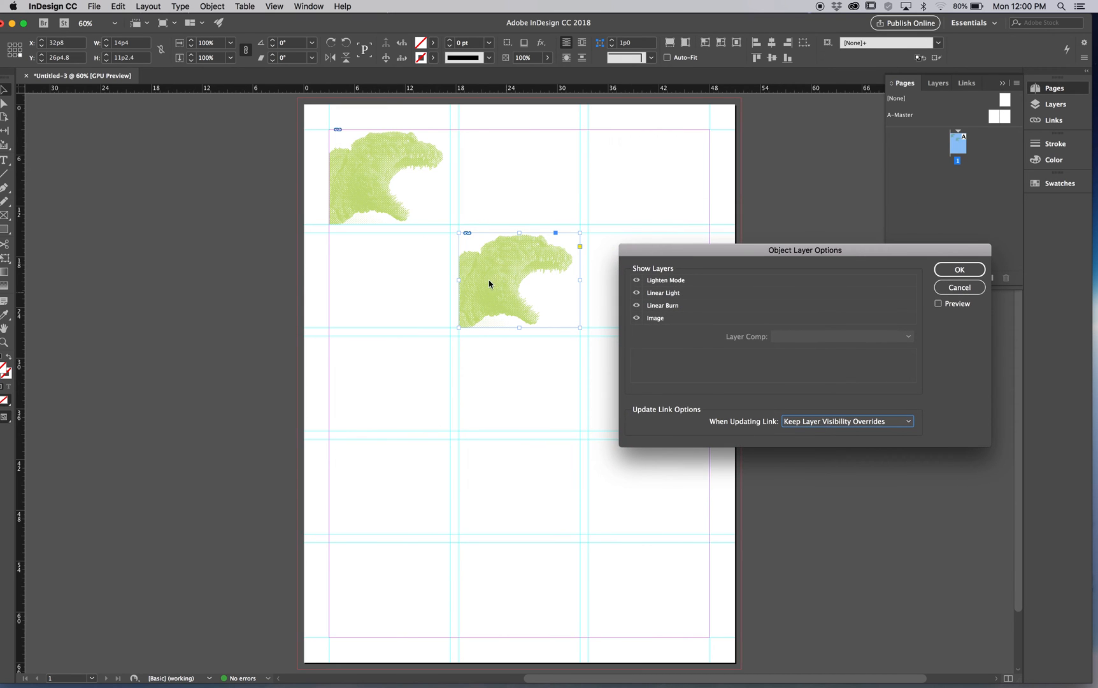
drag(641, 281, 638, 323)
click(635, 318)
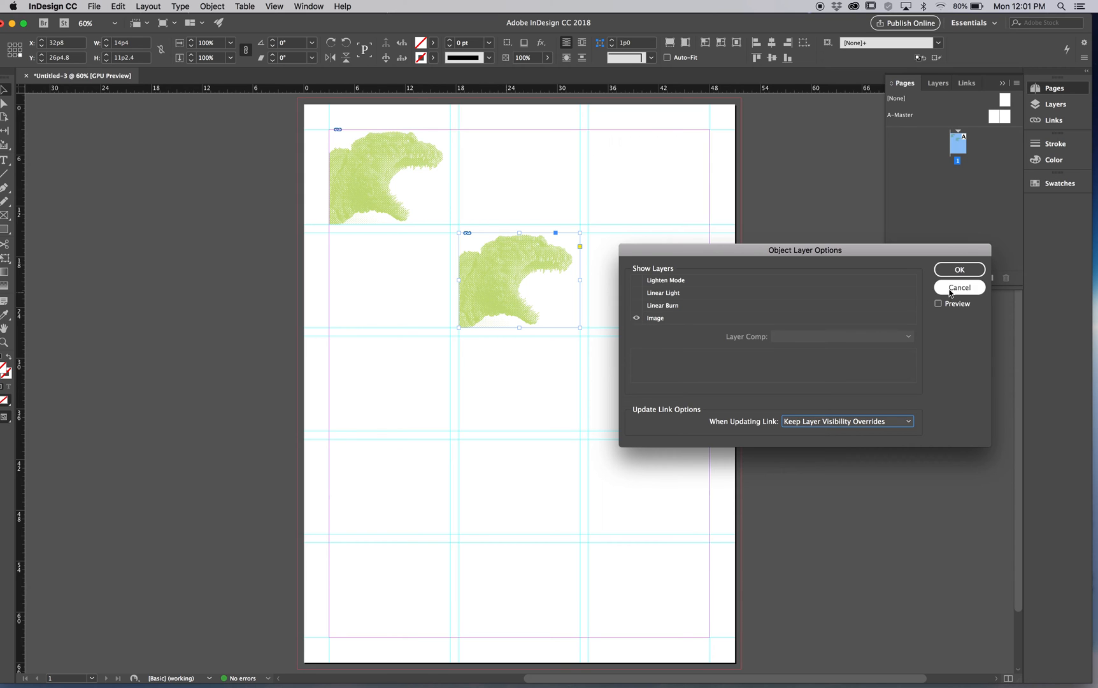
click(939, 304)
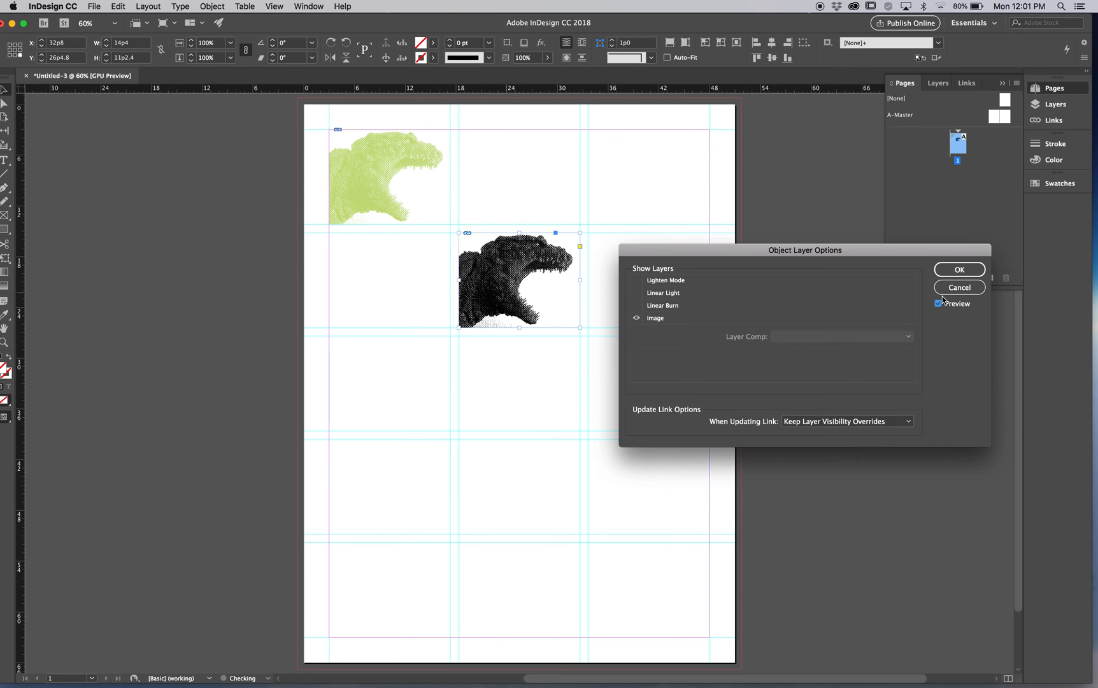
click(962, 270)
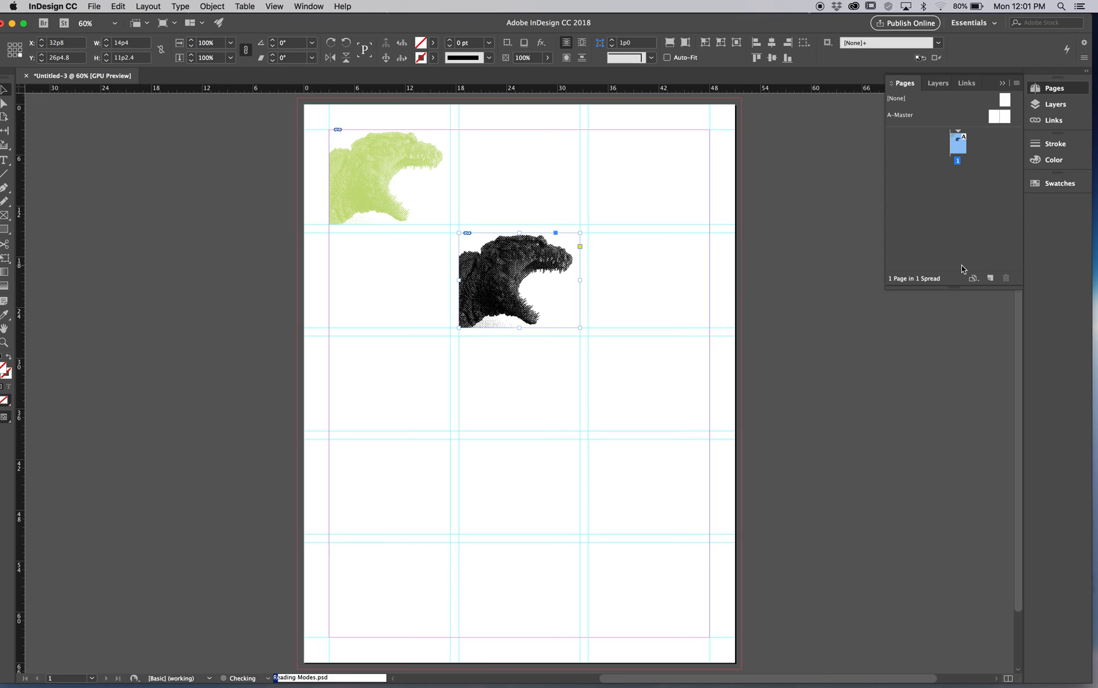
Hide the Linear Light, Linear Burn and Image layers of the green image in the first cell, leaving only Lighten Mode shown
click(415, 181)
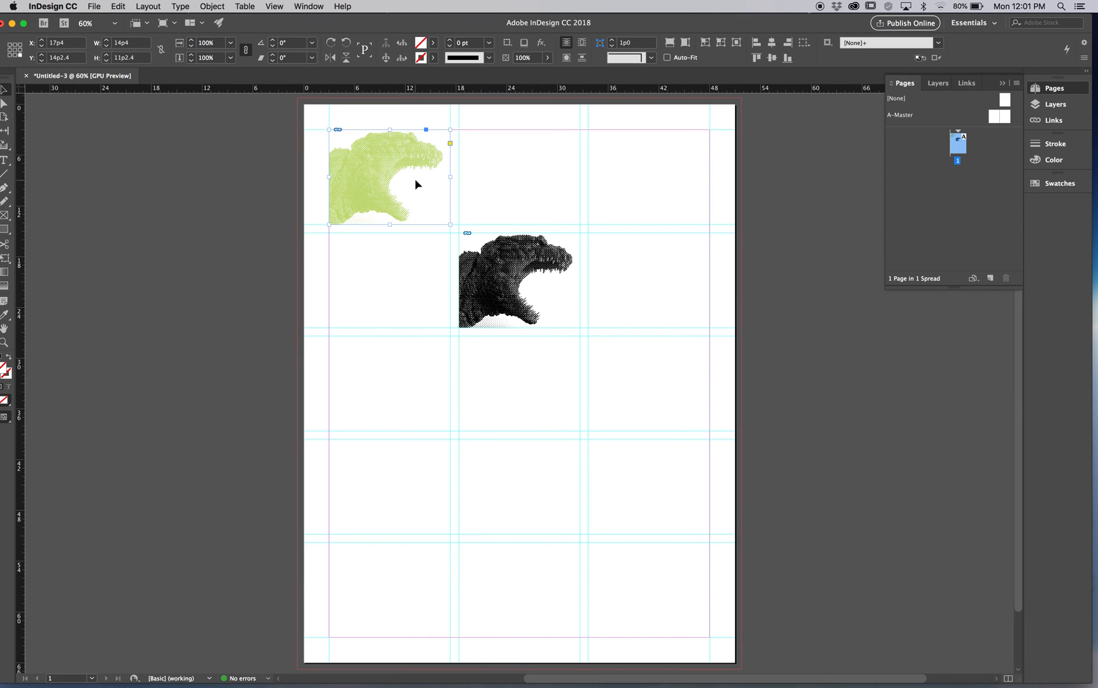
right_click(415, 181)
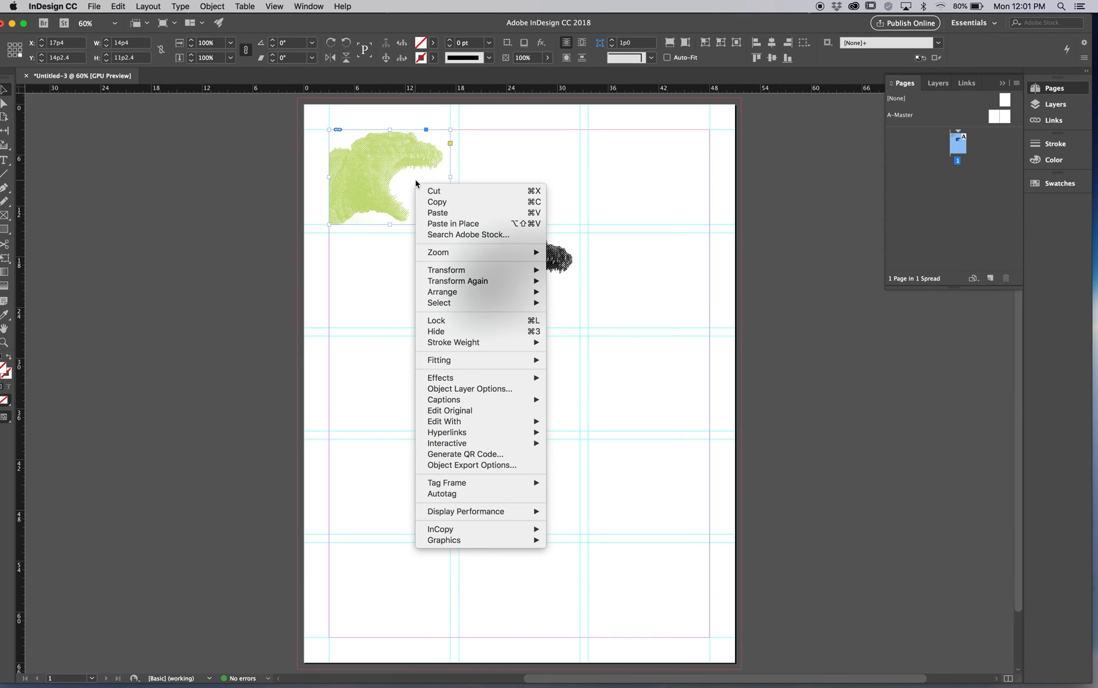
click(446, 388)
drag(637, 304, 634, 338)
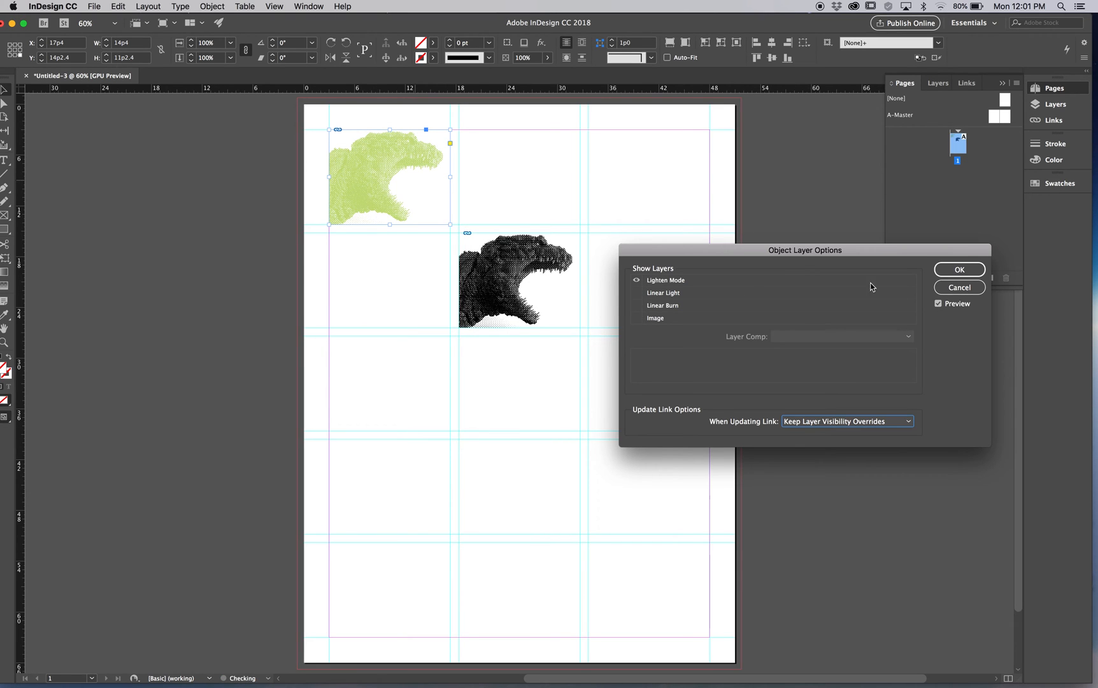
click(957, 271)
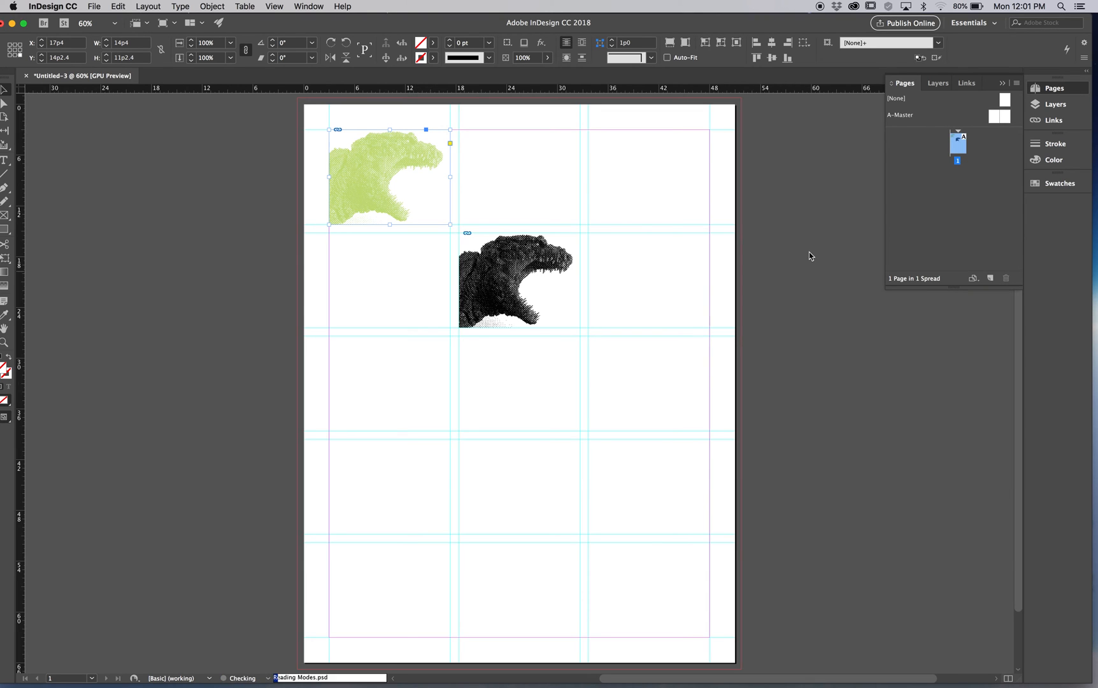
click(513, 264)
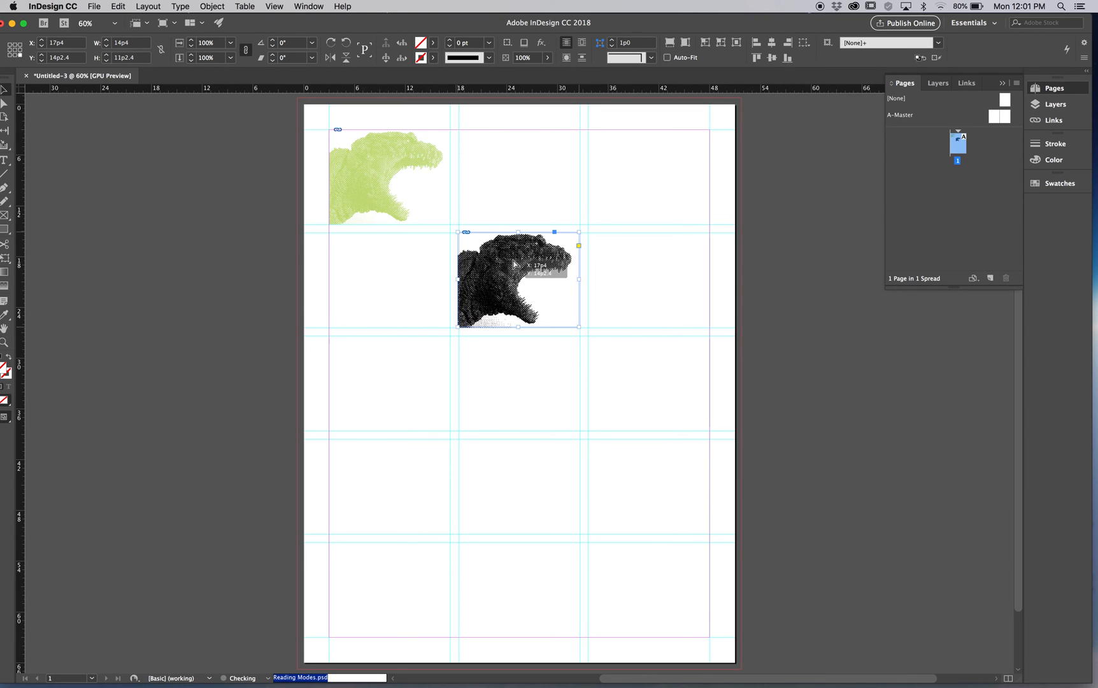
drag(514, 264, 629, 350)
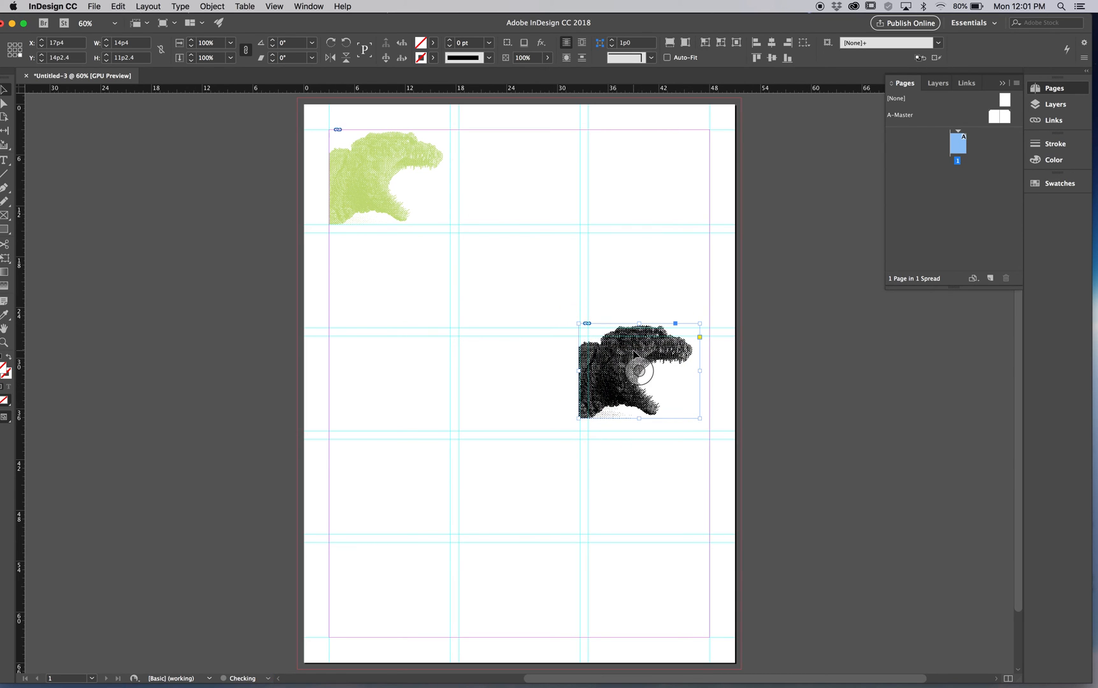
key(super+z)
drag(522, 288, 634, 375)
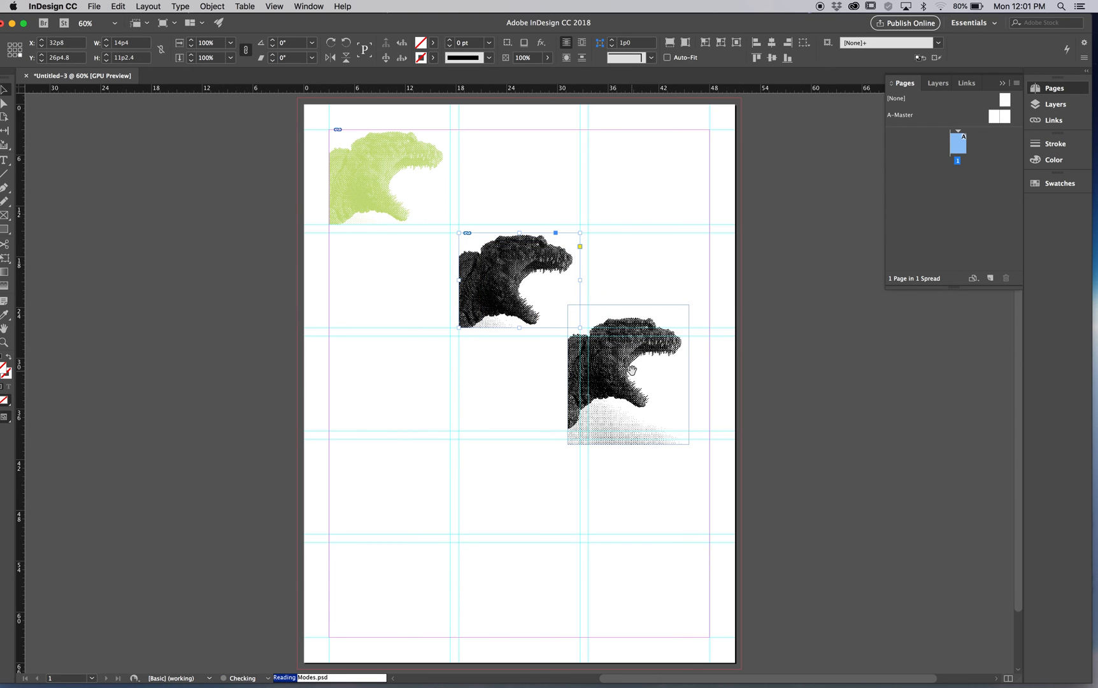
key(super+z)
click(645, 310)
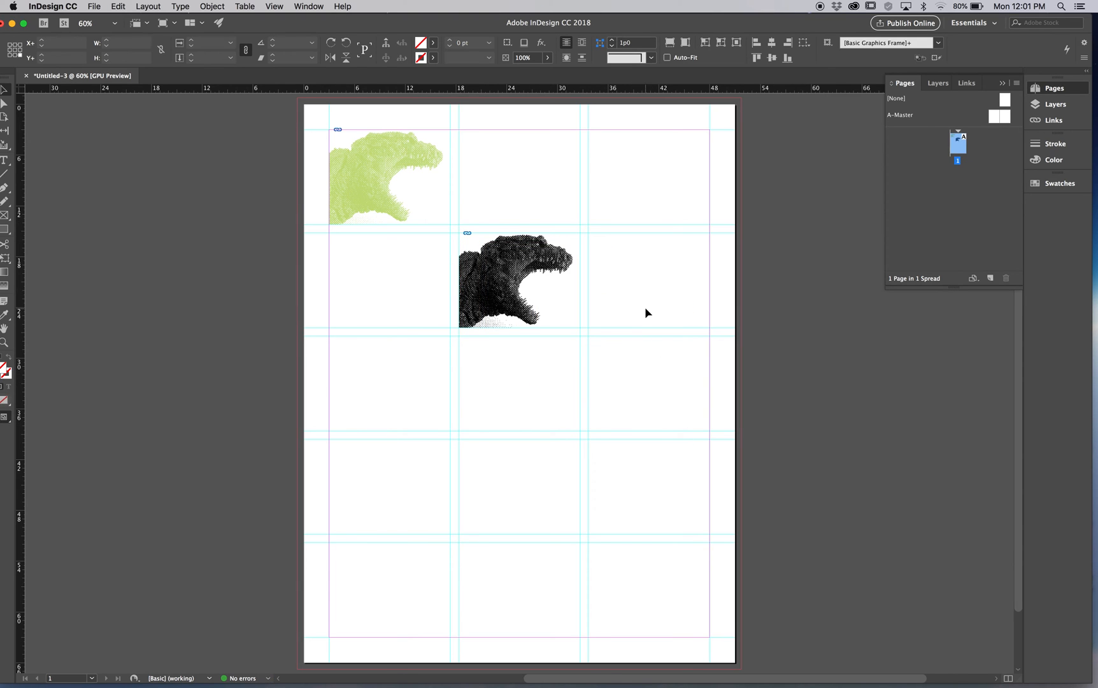
Duplicate the black image frame into the last cell of the grid's third row
click(562, 263)
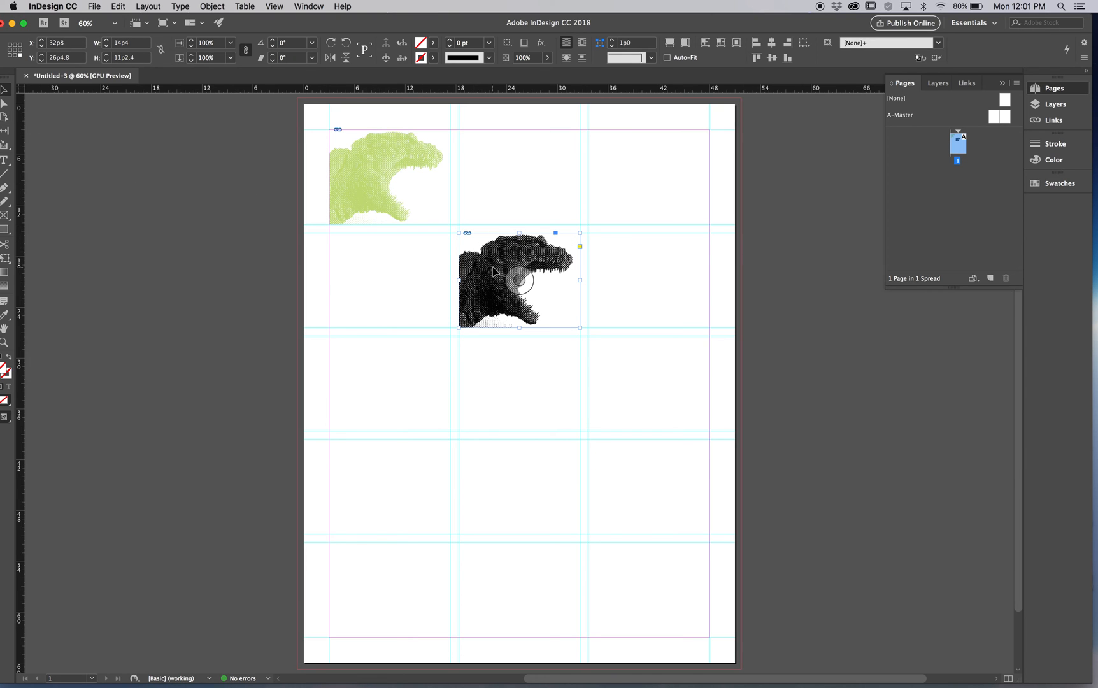
click(540, 213)
click(531, 249)
right_click(532, 251)
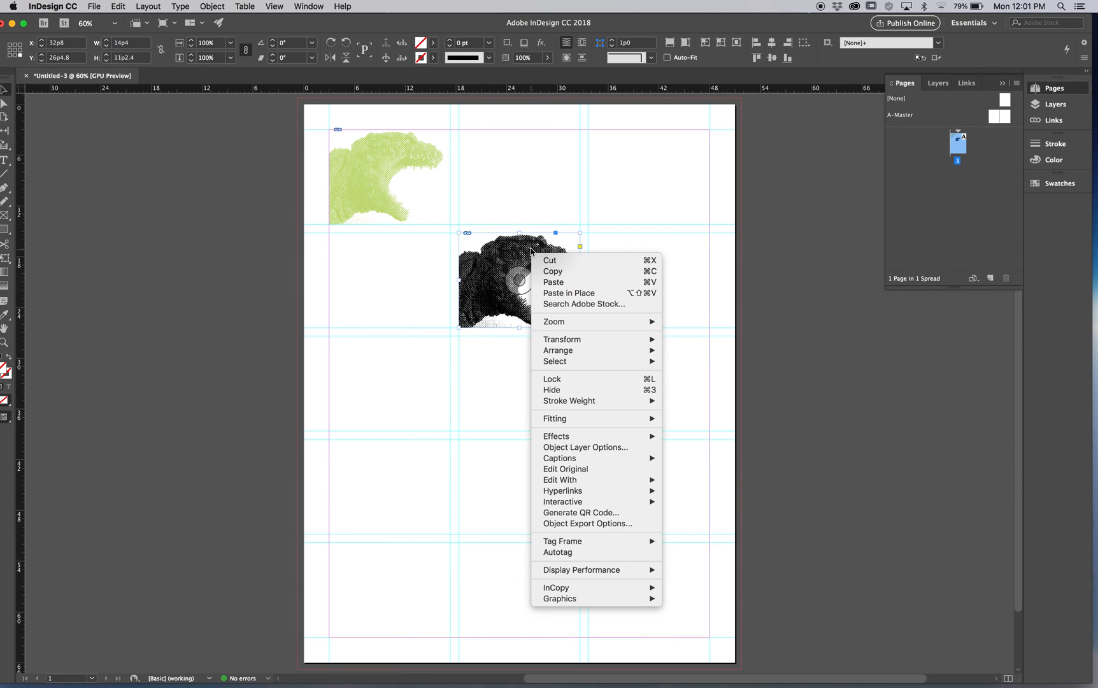
click(492, 255)
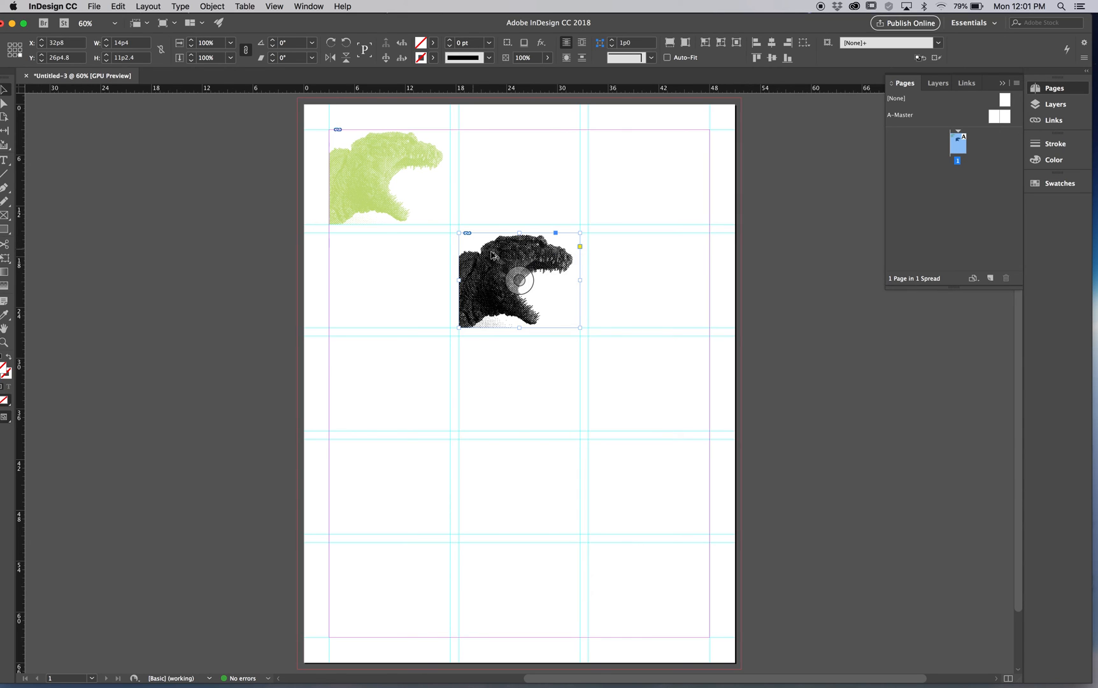
drag(501, 257, 625, 331)
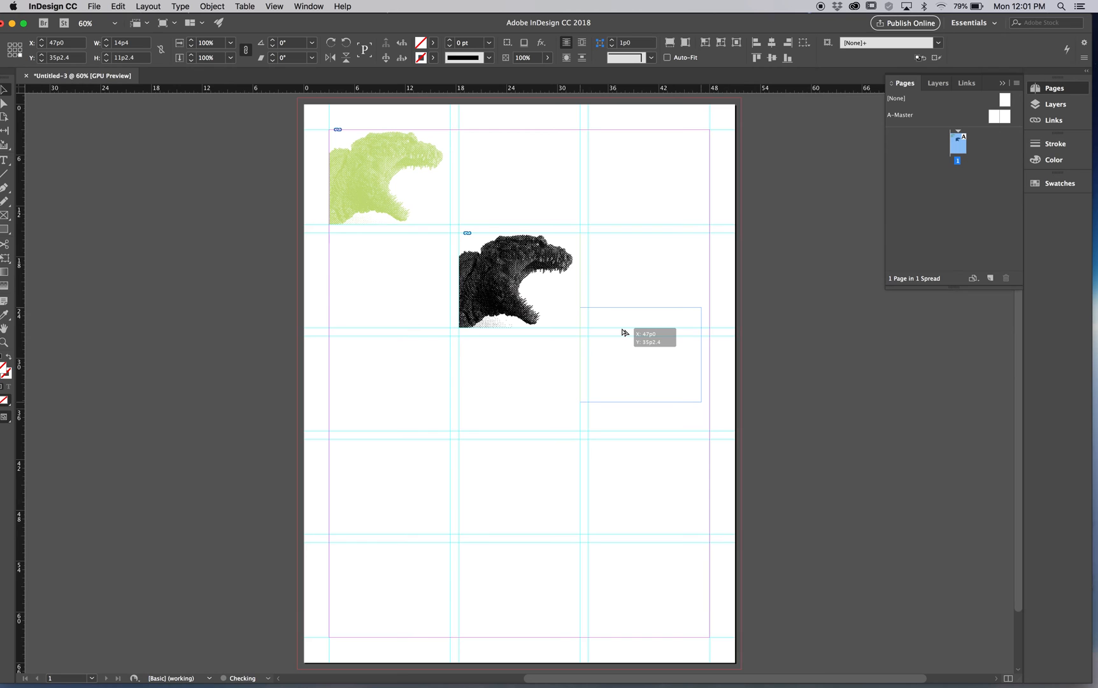
drag(624, 331, 629, 361)
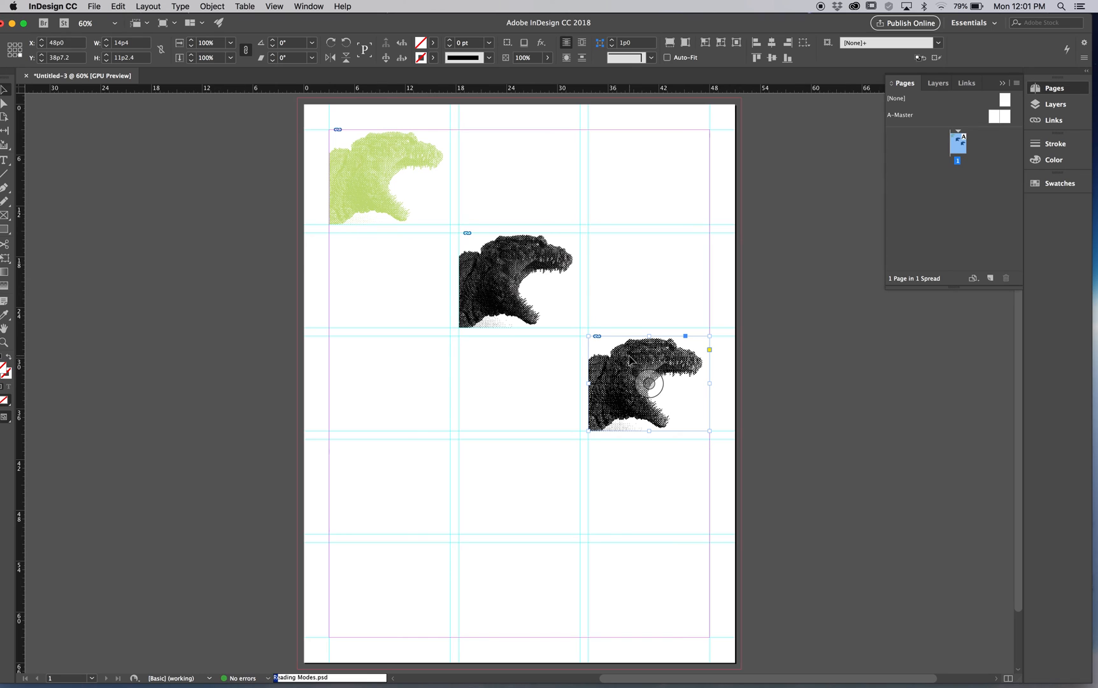
Hide the Image layer of the third-row copy and show only its Linear Burn layer
right_click(629, 360)
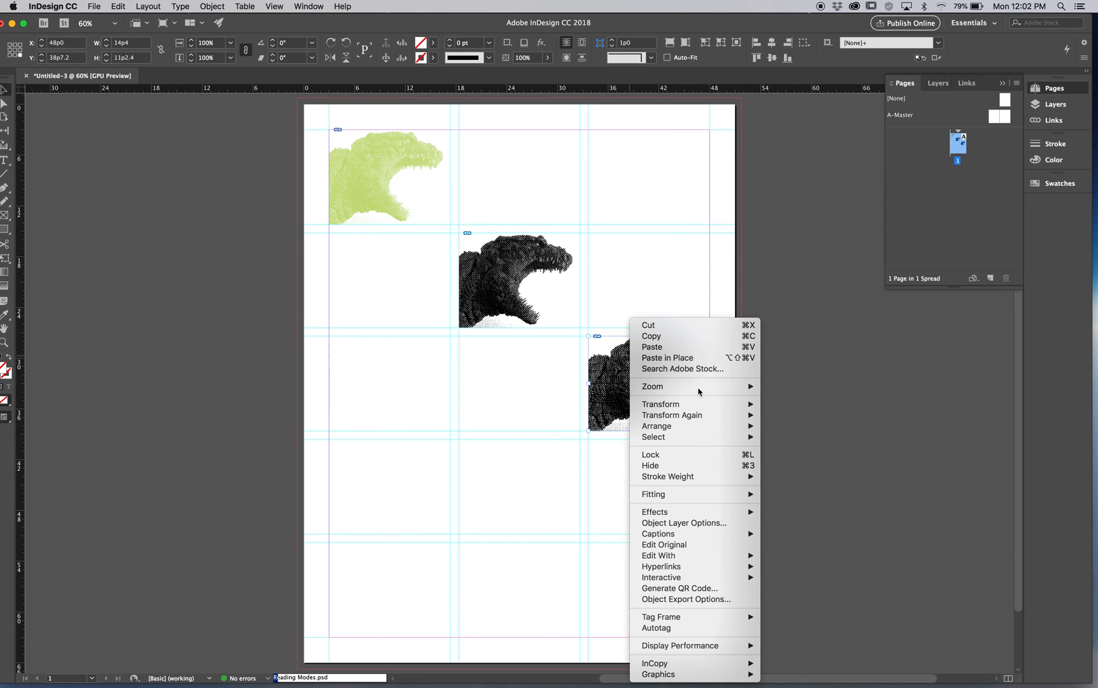
click(670, 524)
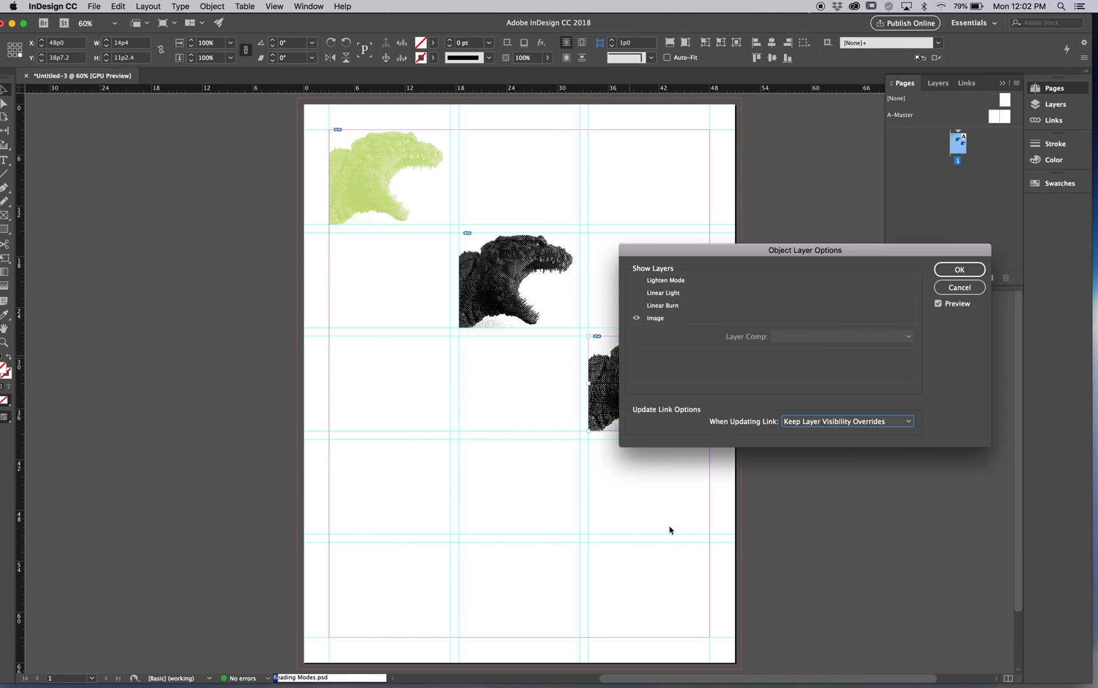
click(636, 317)
click(636, 305)
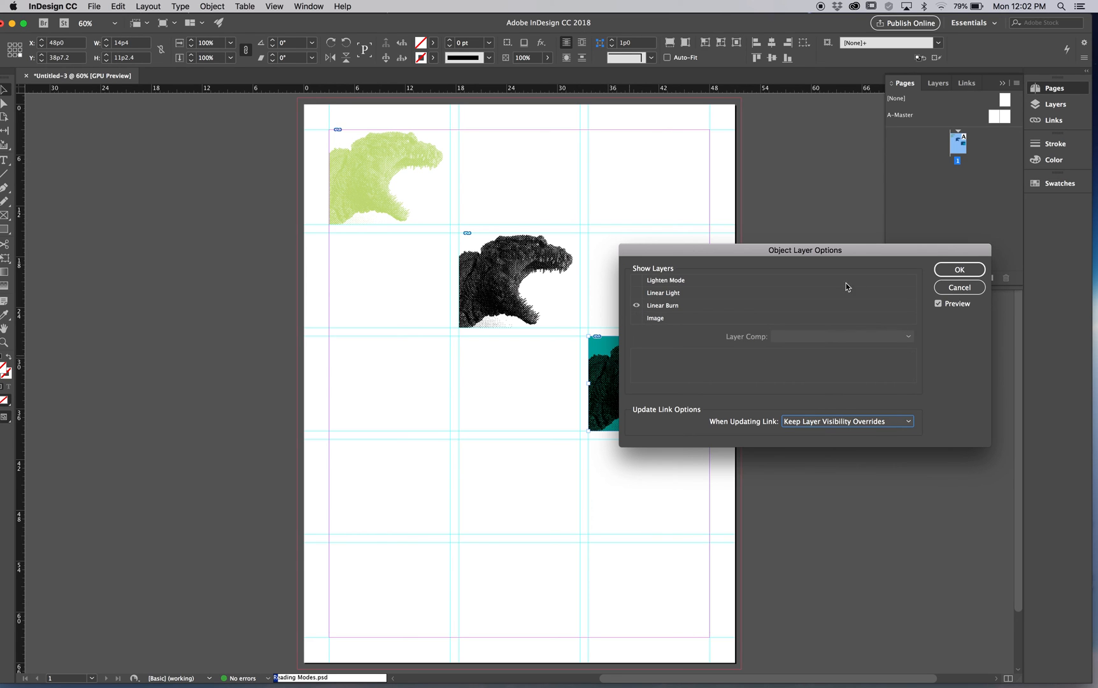
click(955, 270)
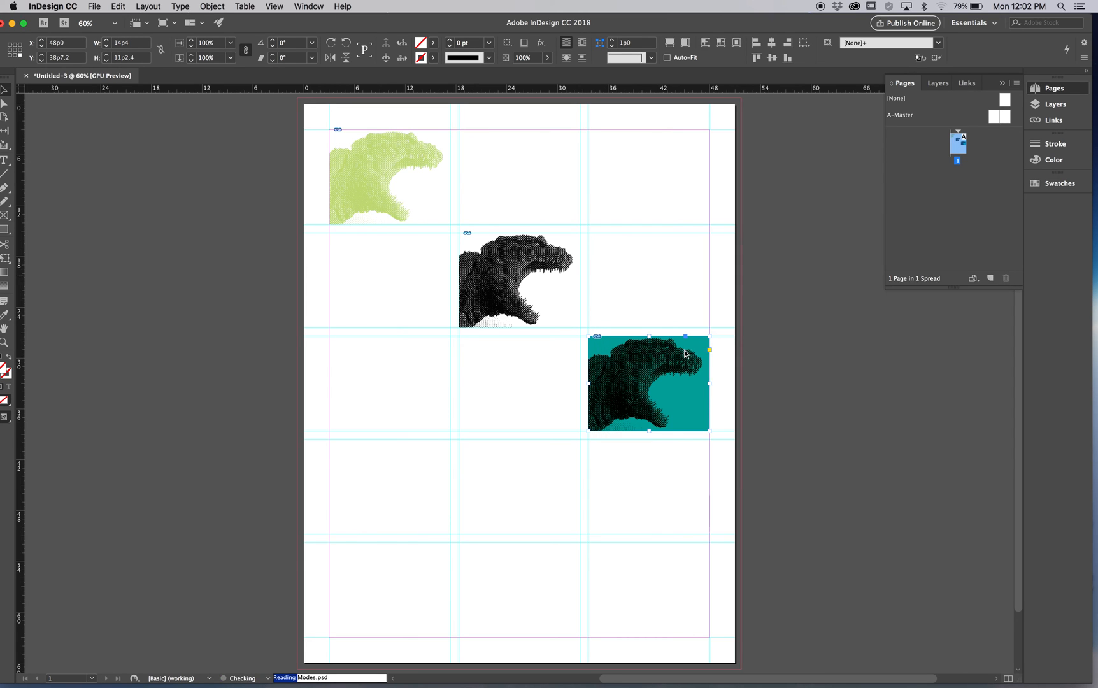
Duplicate the teal image frame into the middle cell of the fourth row and show the copy's Linear Light layer
drag(667, 371, 537, 474)
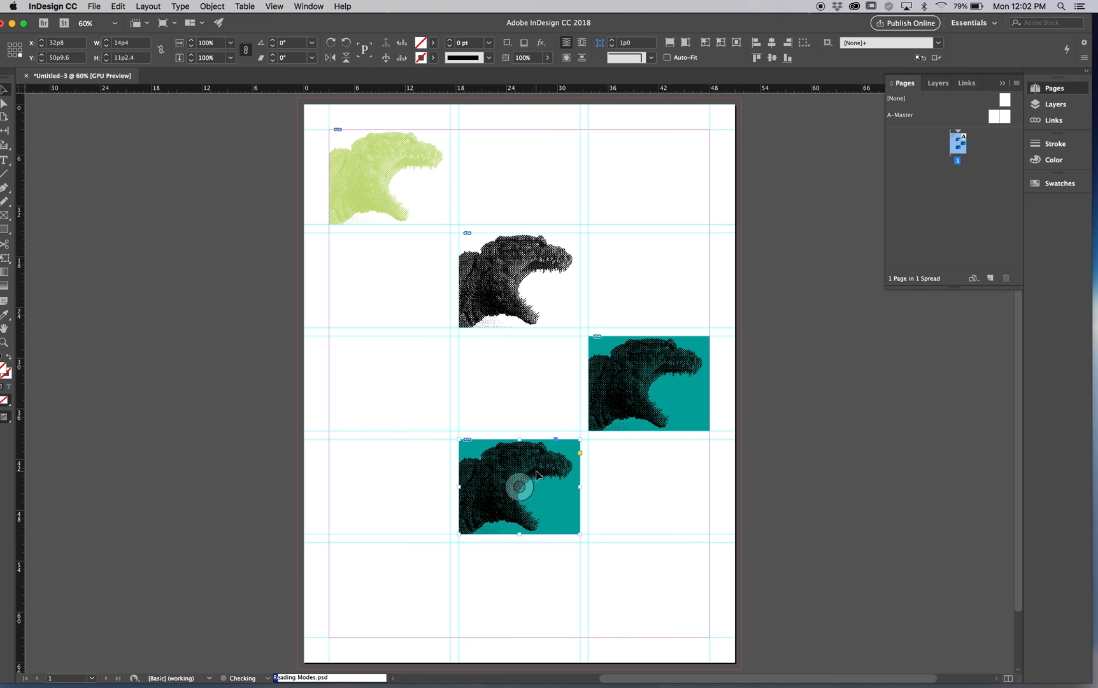
right_click(542, 475)
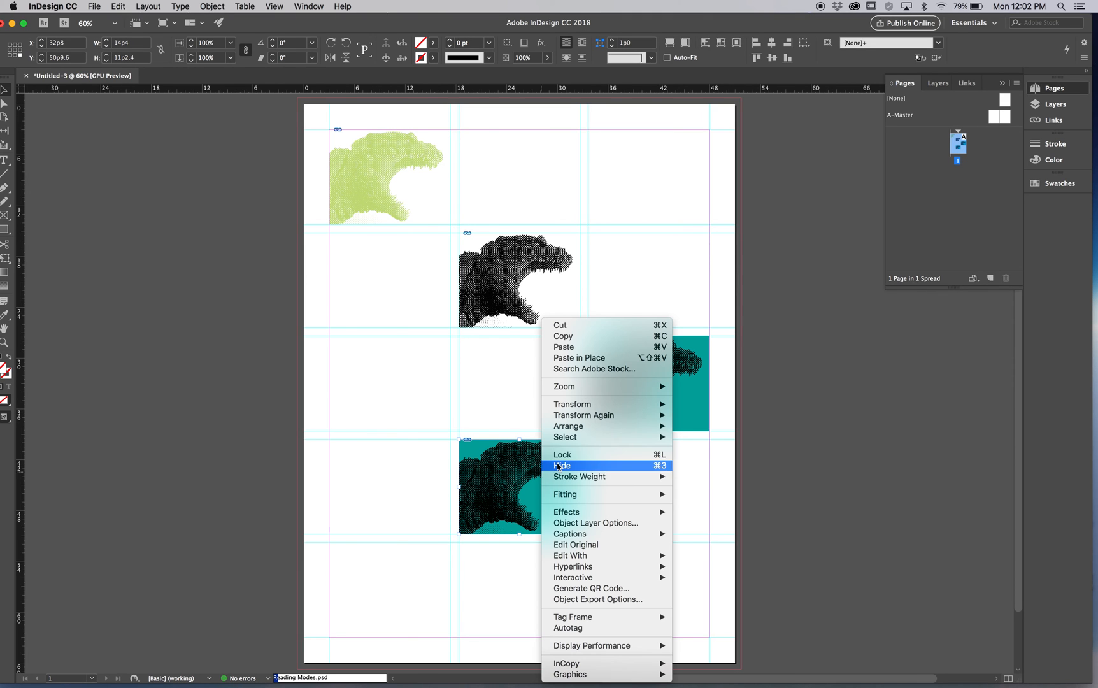
click(606, 523)
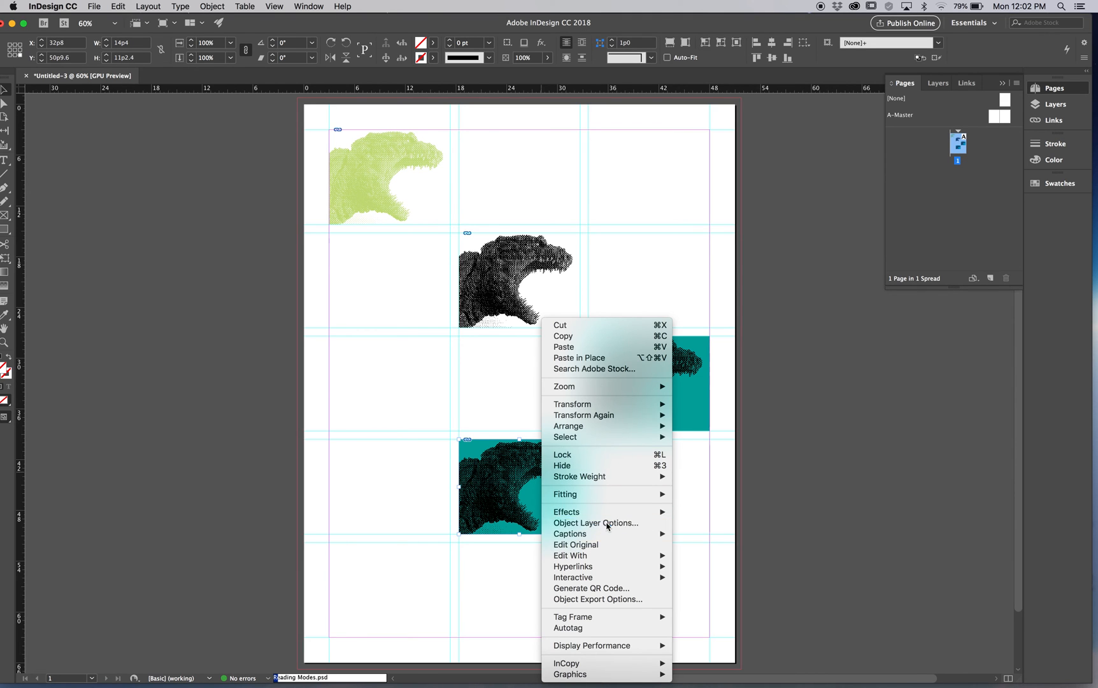
click(636, 293)
click(960, 268)
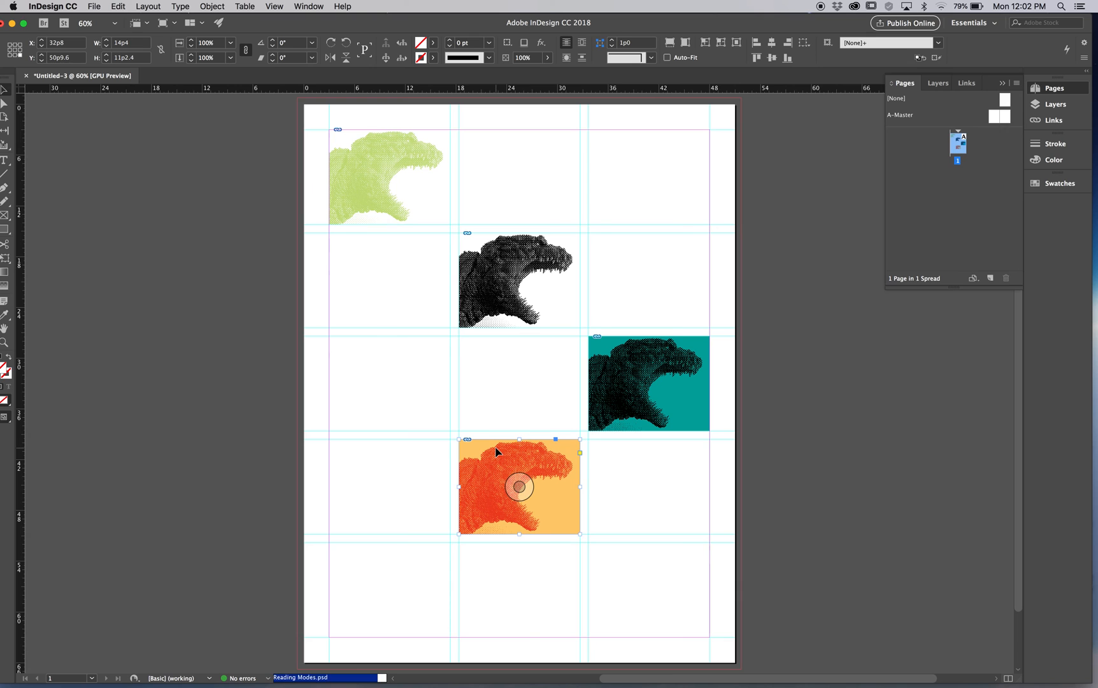
Move the orange image frame up to the first row's middle cell and the green frame into the fourth row's middle cell
drag(496, 451, 500, 145)
drag(387, 177, 541, 480)
key(super+z)
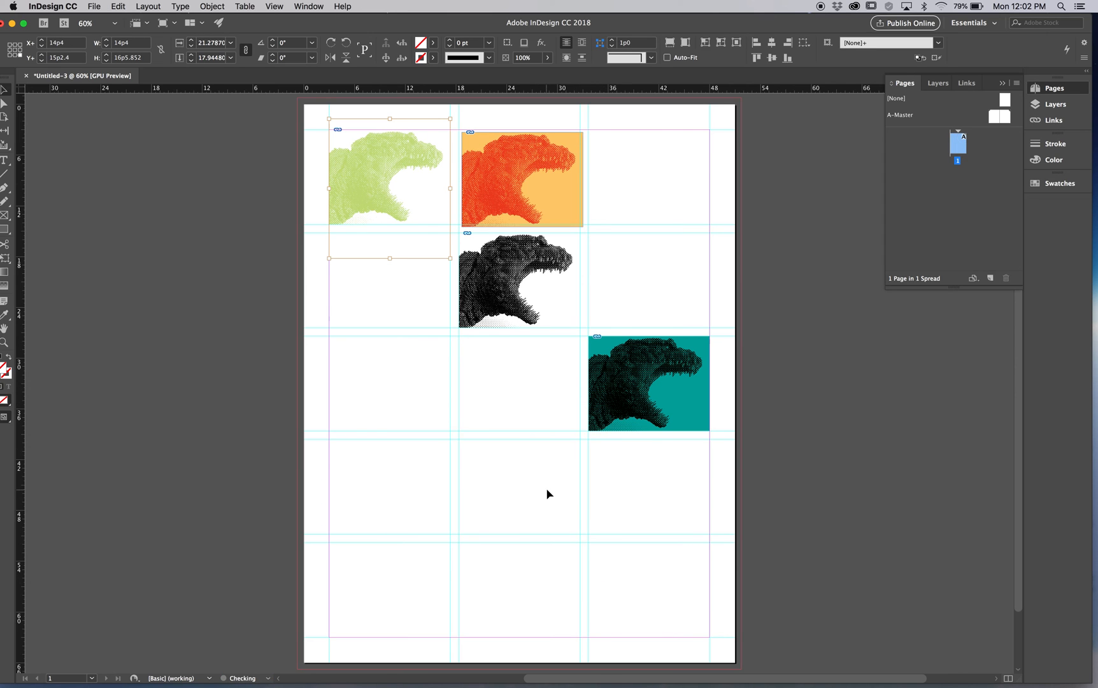
click(401, 373)
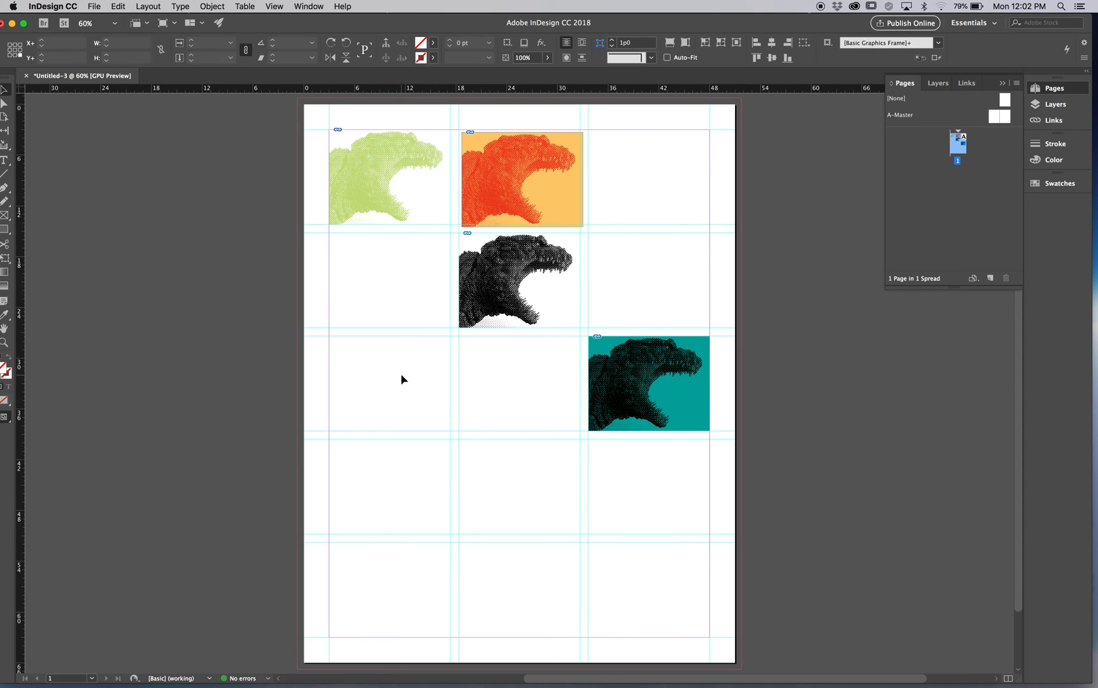
click(383, 220)
drag(385, 216, 516, 525)
drag(522, 173, 421, 169)
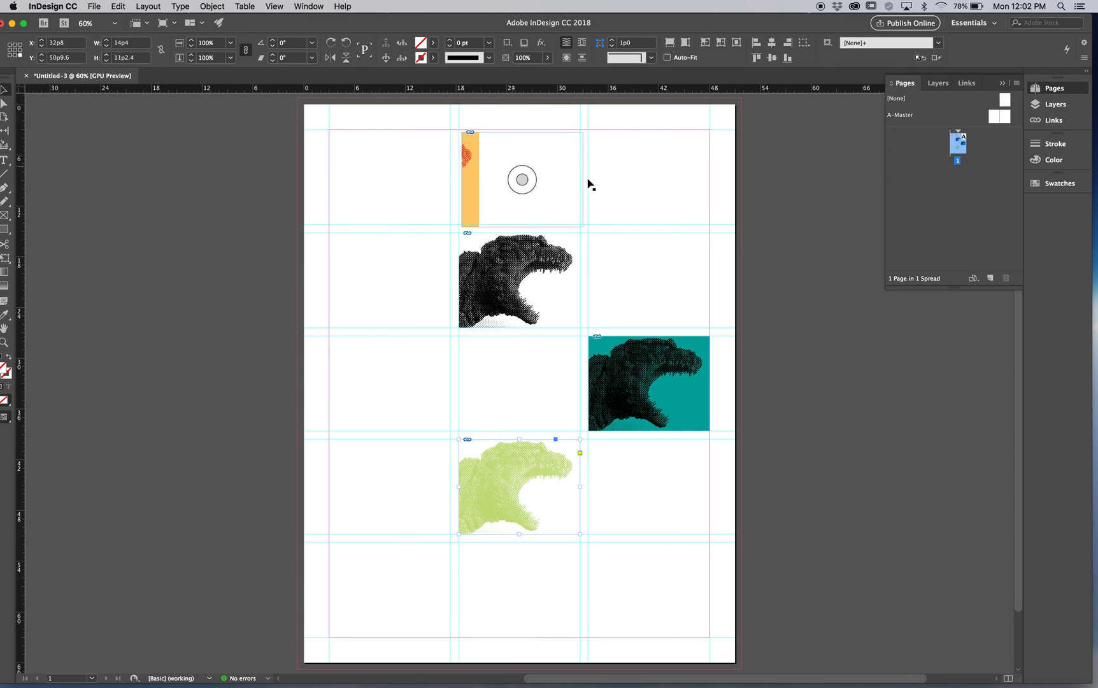
key(super+z)
click(622, 199)
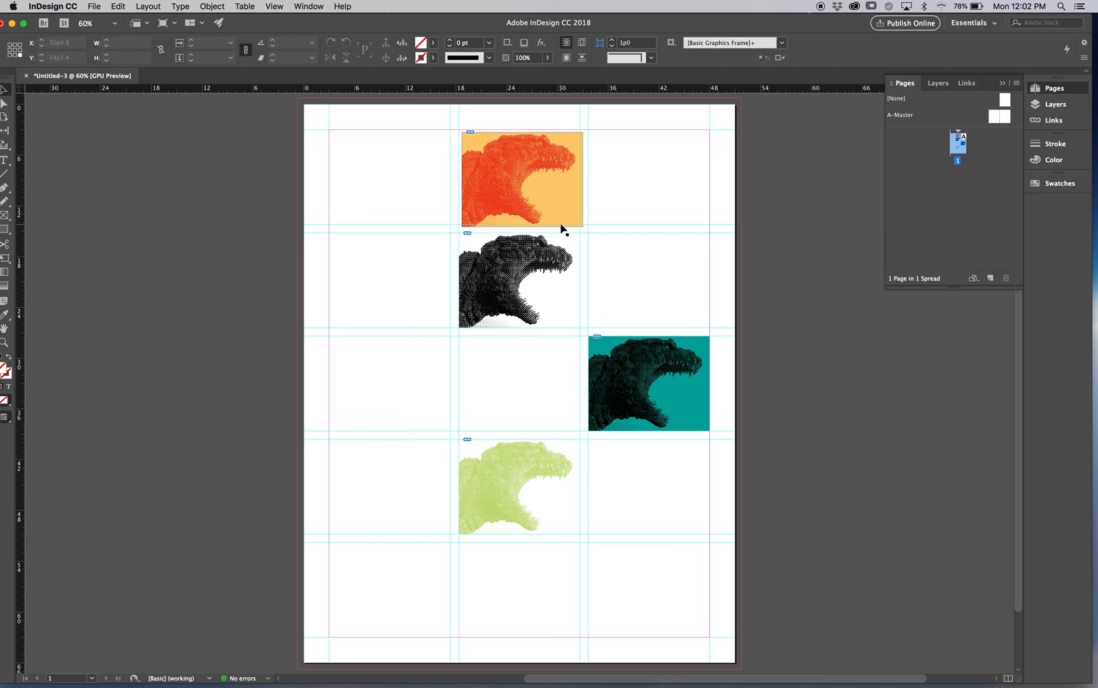
Move the orange image frame into the first cell of the grid's first row
click(563, 175)
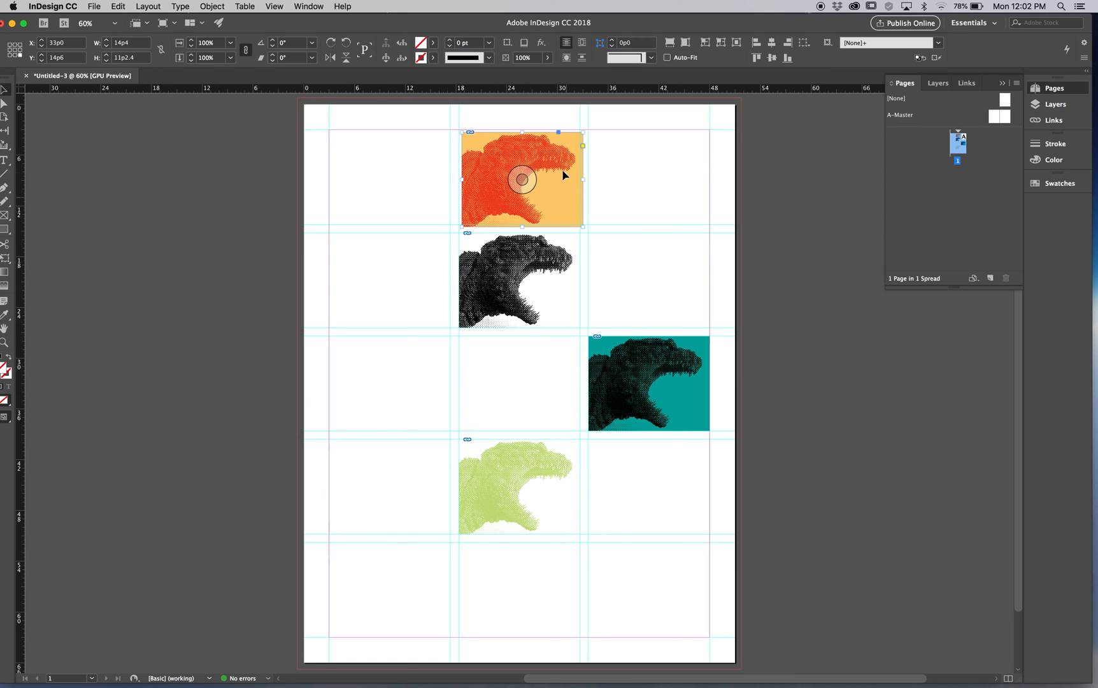
drag(547, 139, 415, 141)
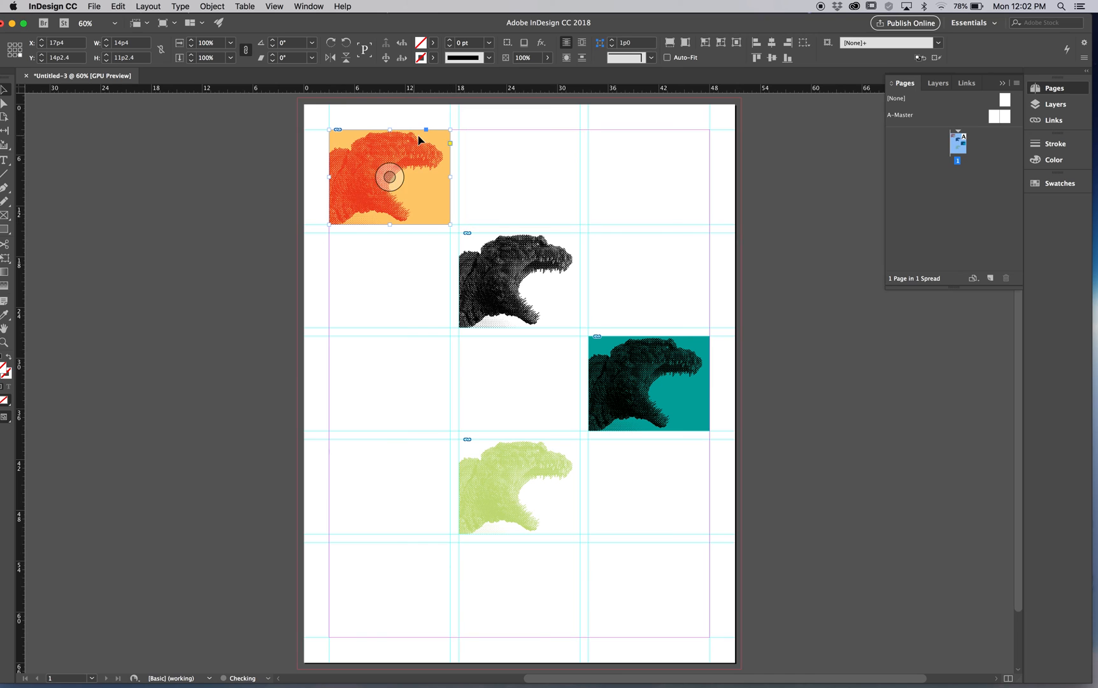
click(649, 192)
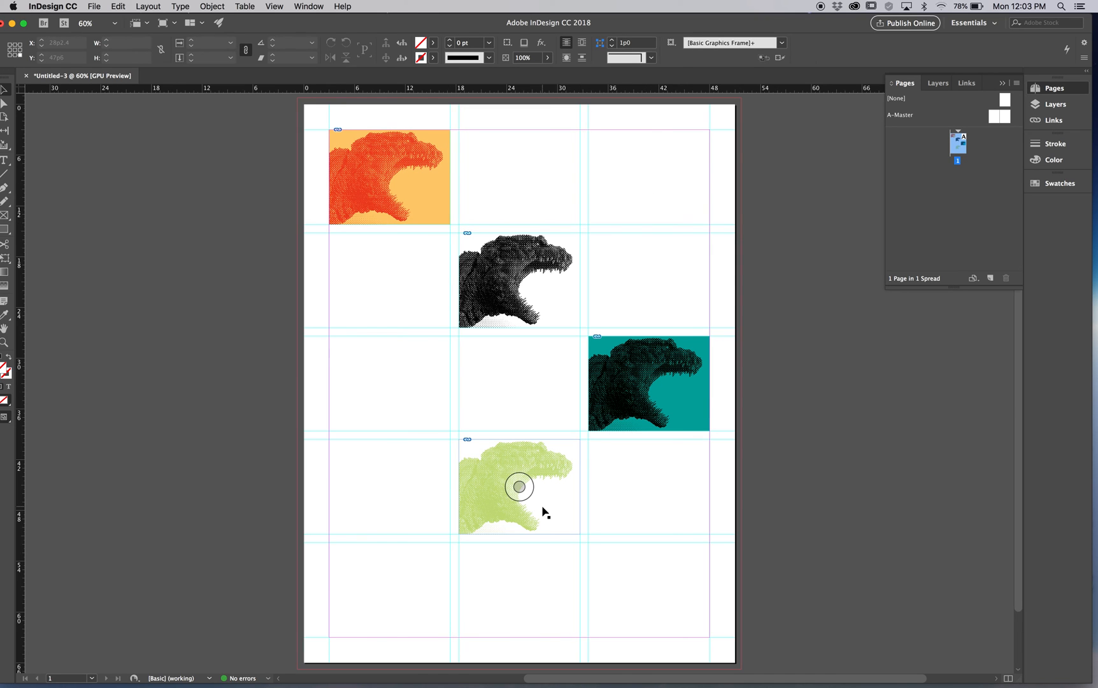
Duplicate the green image frame into the first cell of the fifth row and show only the copy's Linear Light layer
drag(543, 511, 412, 607)
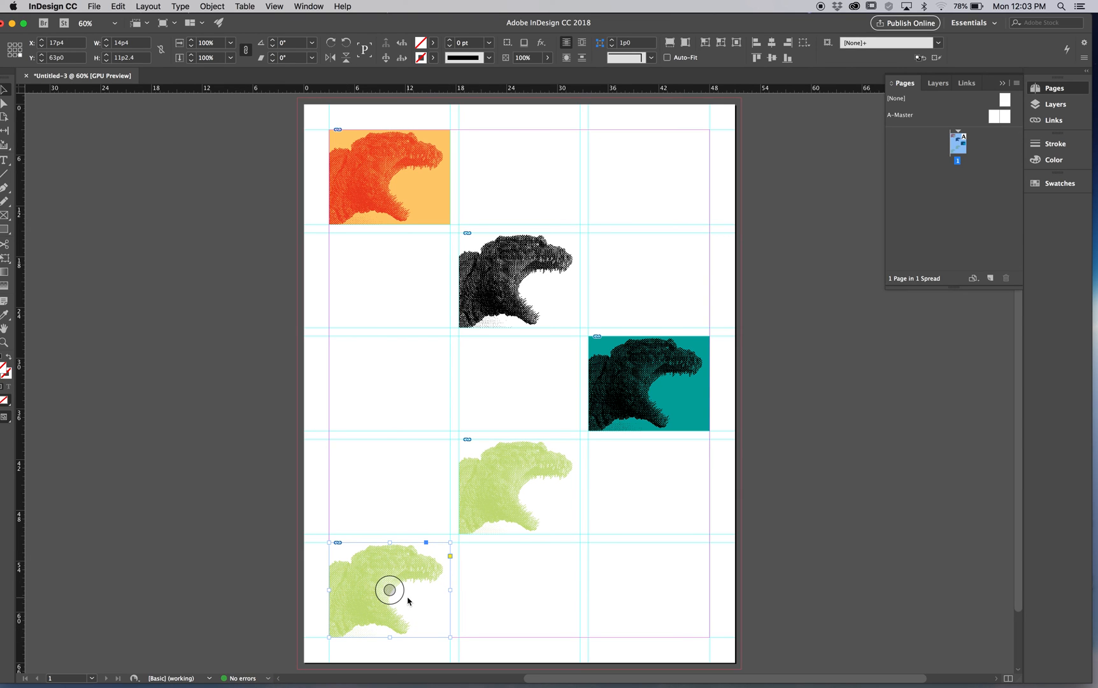
right_click(408, 600)
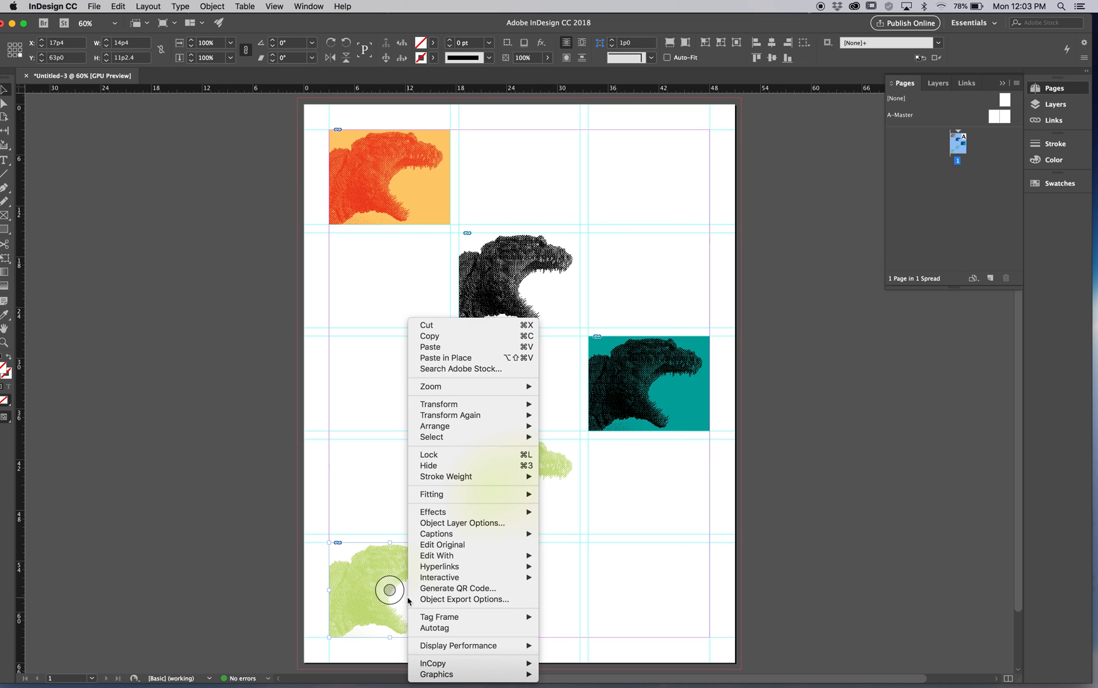
click(469, 523)
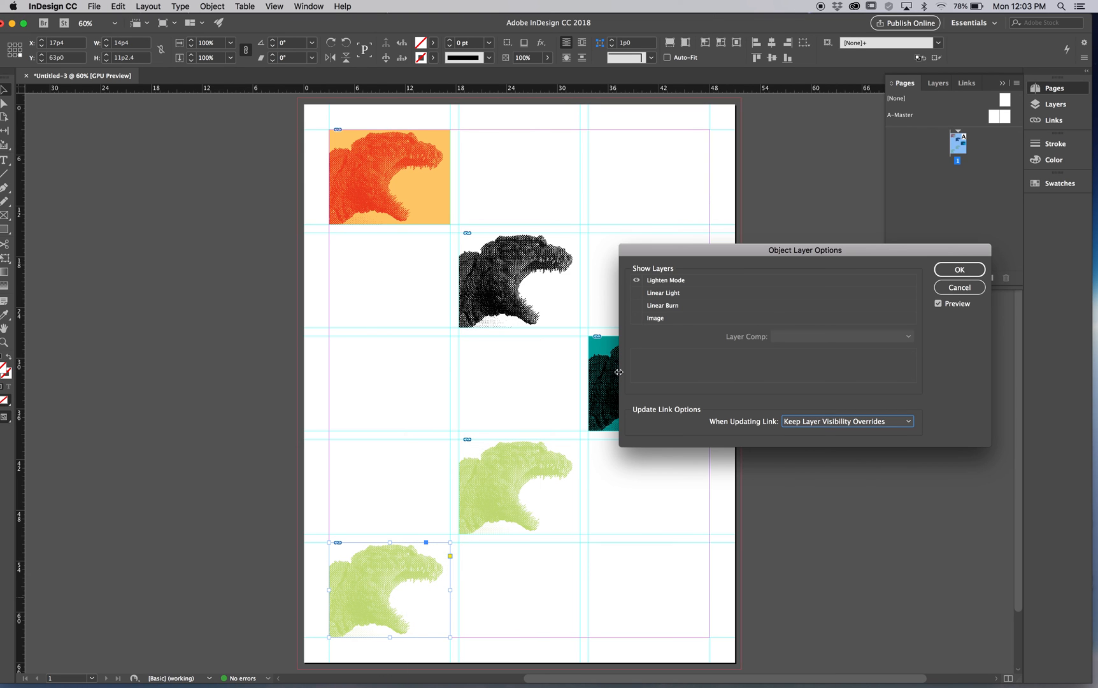
click(636, 292)
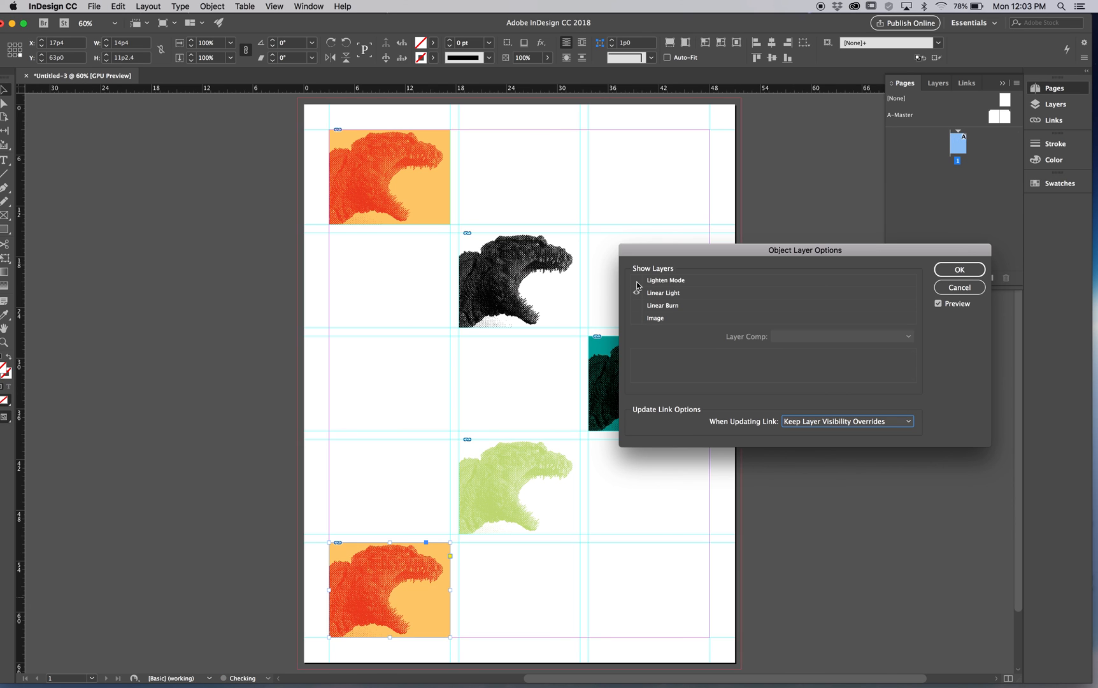
click(636, 281)
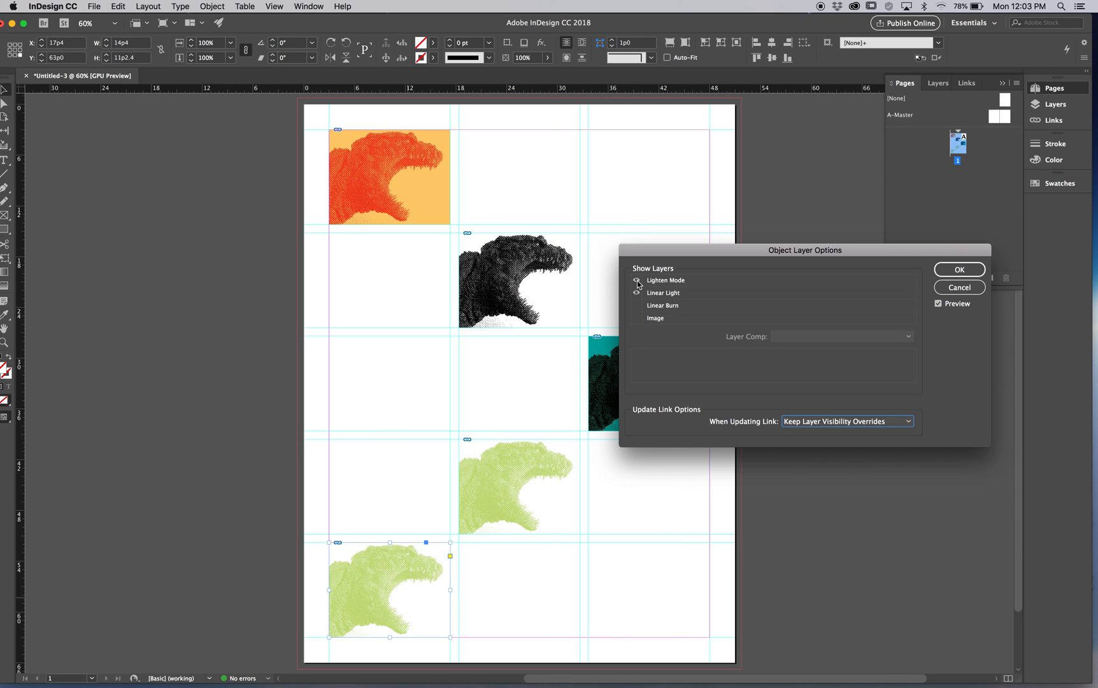
click(637, 280)
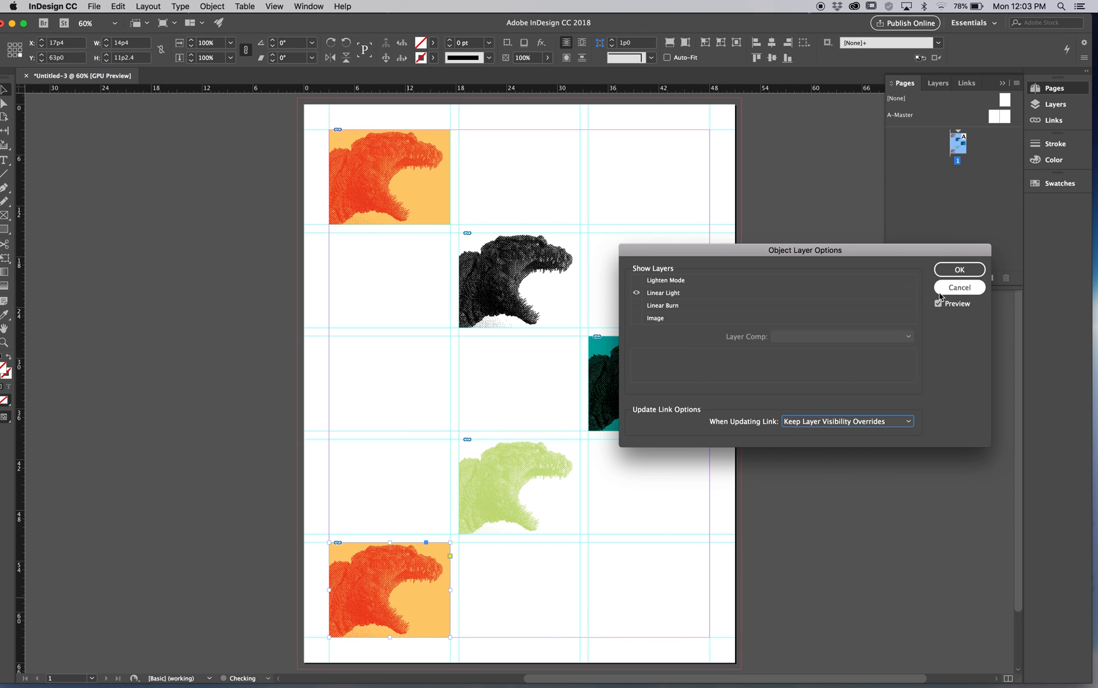
click(966, 275)
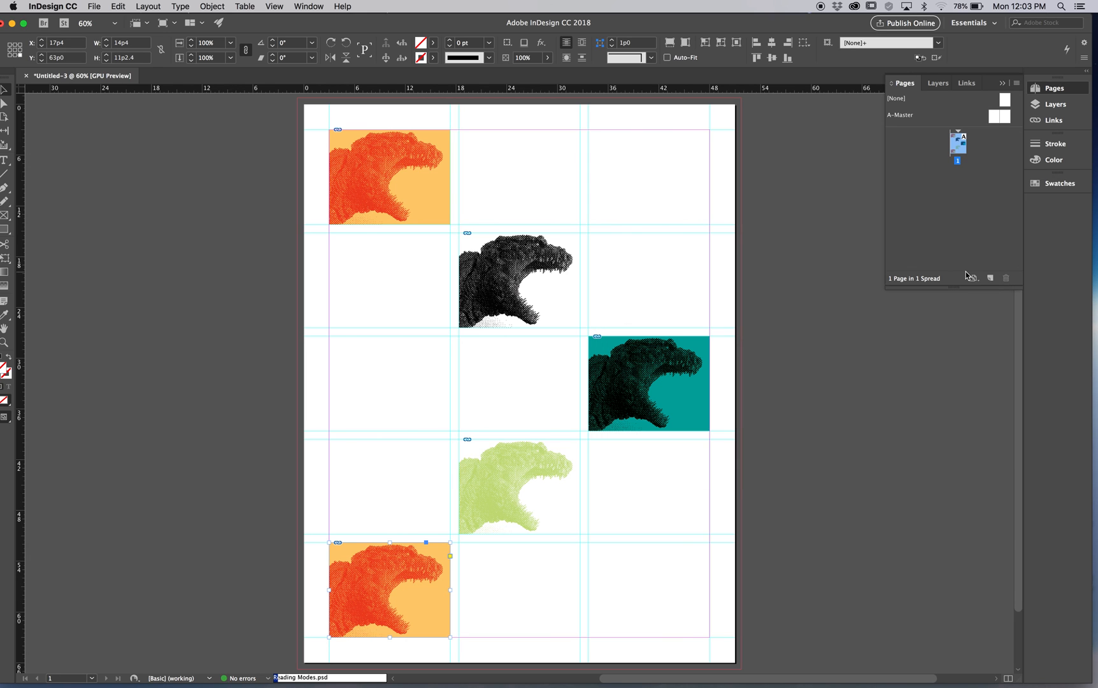
click(674, 272)
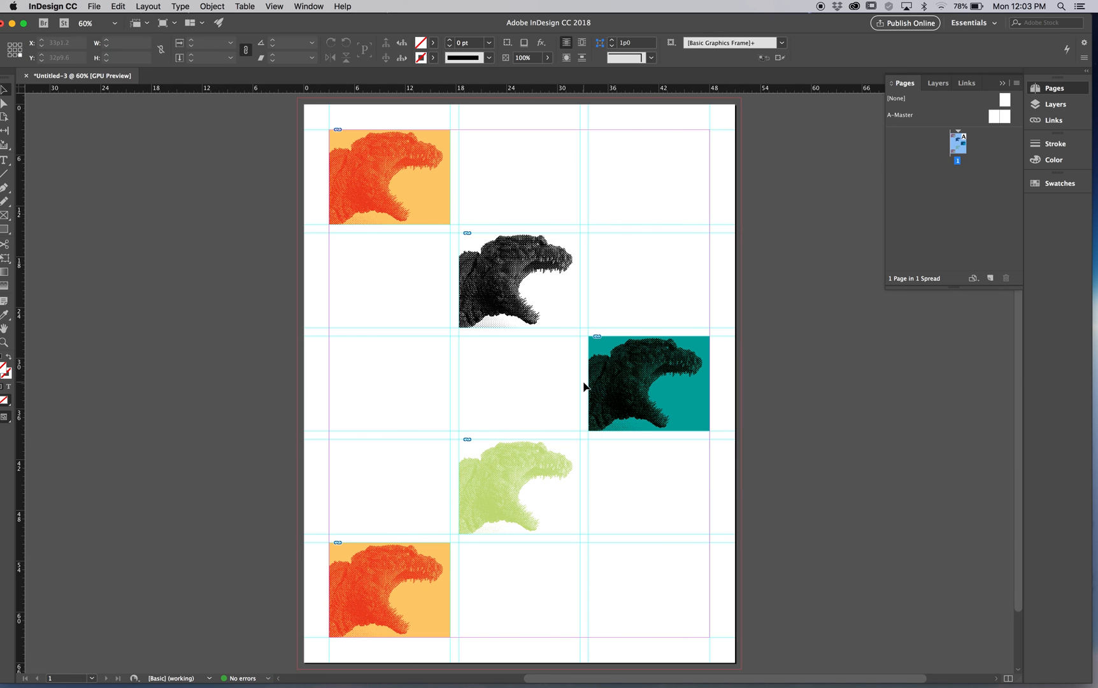